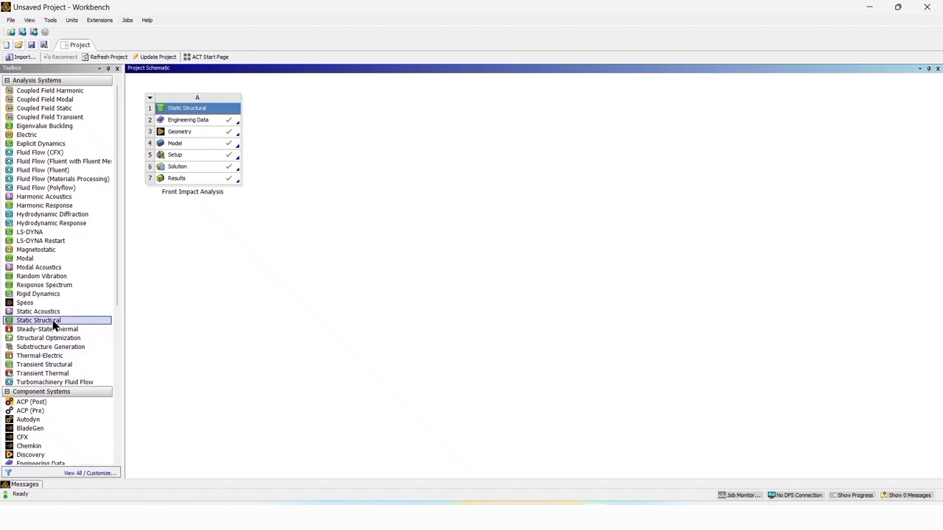
Step: Add a second standalone Static Structural system to the project and name it "Rear Impact Analysis"
double_click(38, 320)
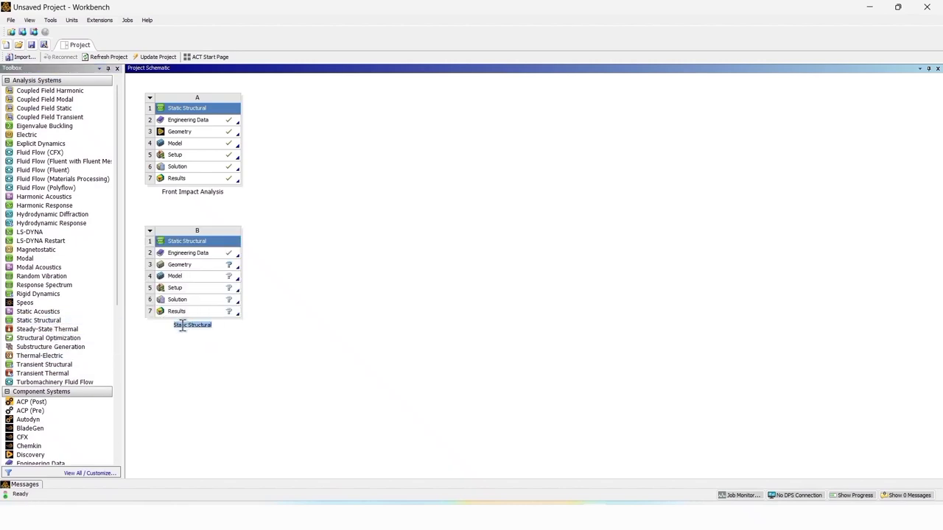
text(Rear Impact Analysis)
key(Return)
click(312, 352)
Step: Share the Engineering Data and Geometry of the Front Impact Analysis system with the Rear Impact Analysis system
click(189, 120)
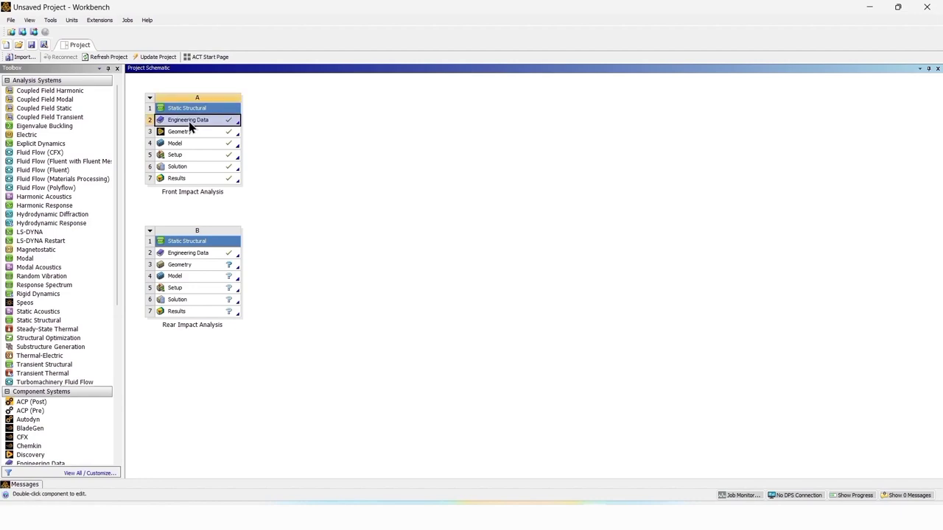
drag(189, 124, 196, 266)
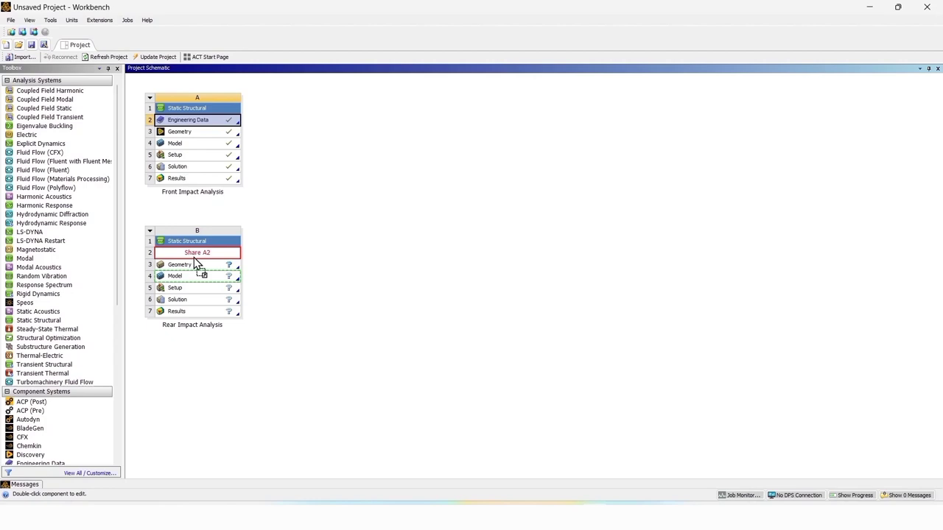
drag(195, 259, 194, 259)
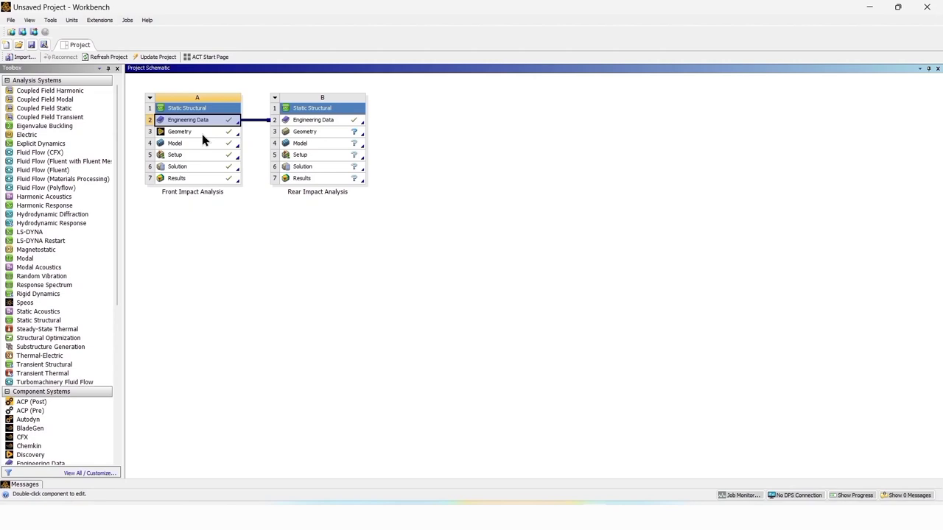
drag(203, 135, 307, 144)
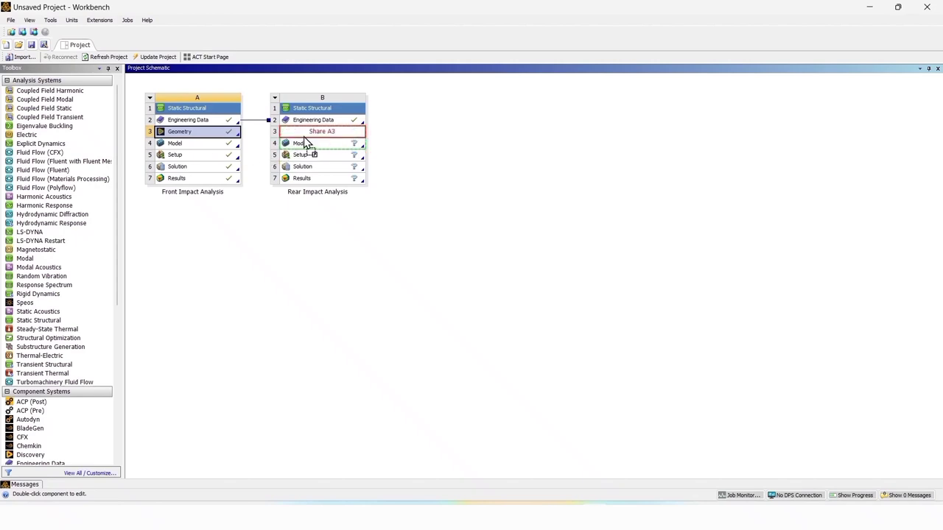
drag(307, 144, 304, 136)
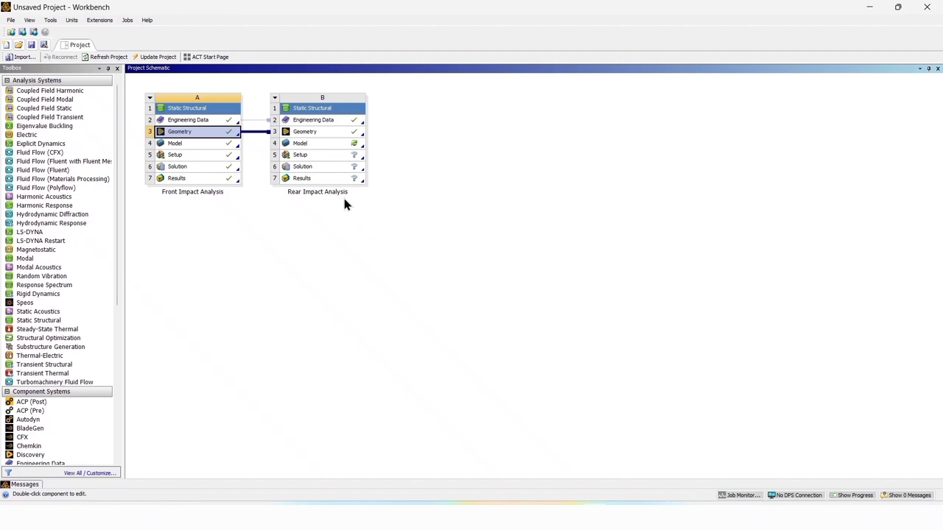
Step: Open the Model of the Rear Impact Analysis system for editing in Mechanical
click(334, 144)
right_click(333, 144)
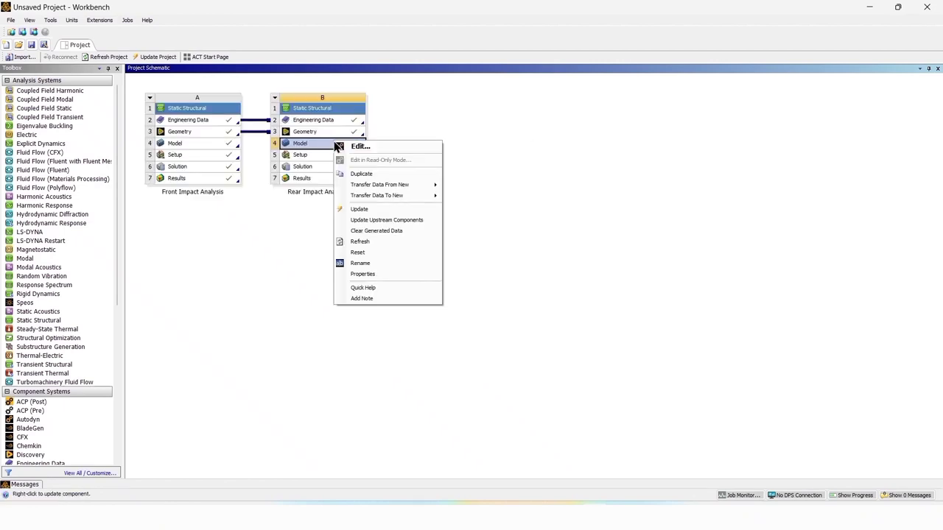
click(354, 147)
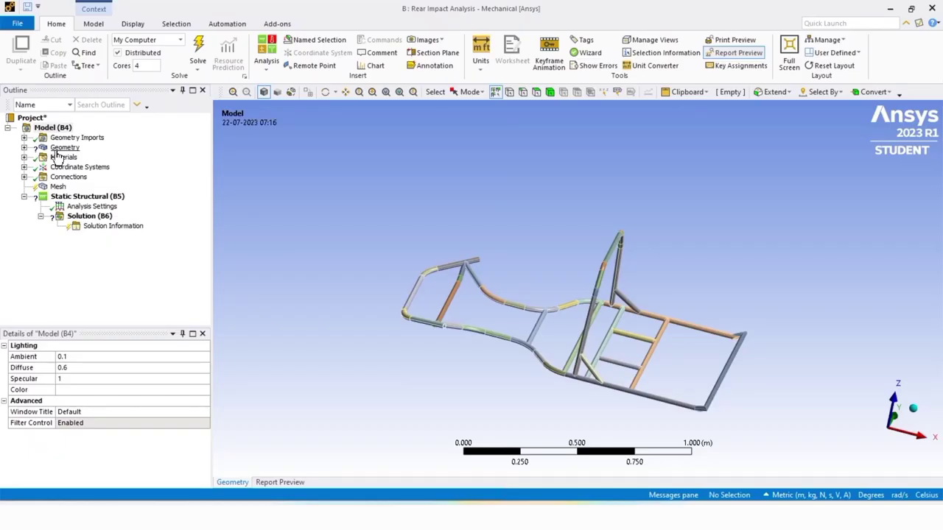
Step: Assign the material AISI 1018 to all solid bodies of the chassis geometry
click(58, 148)
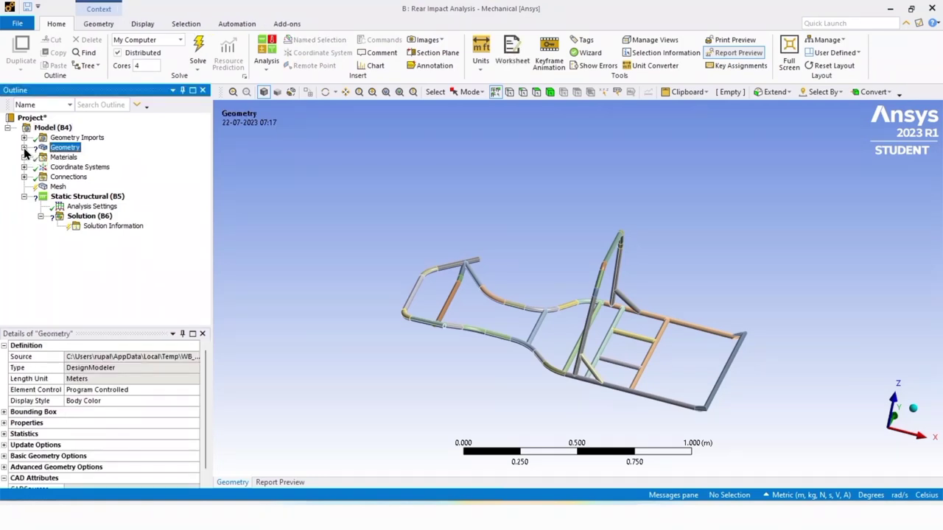
click(23, 148)
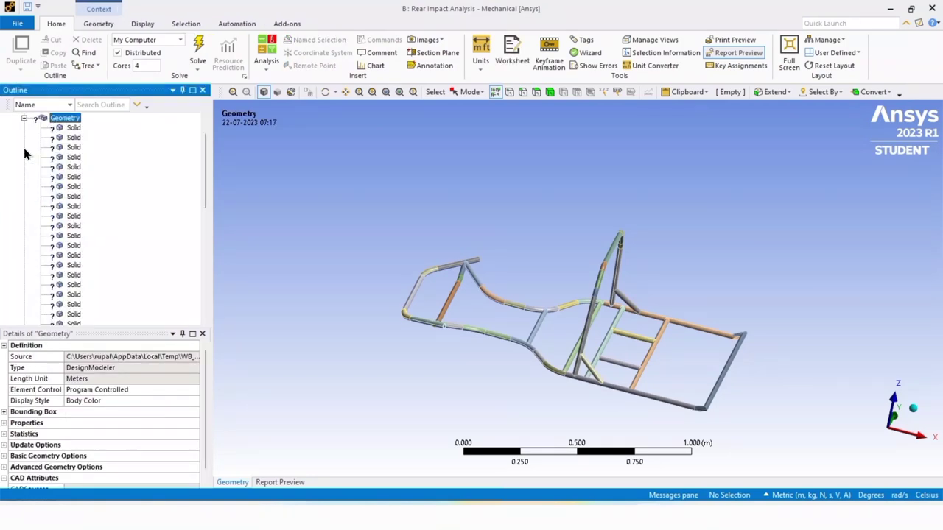
click(73, 128)
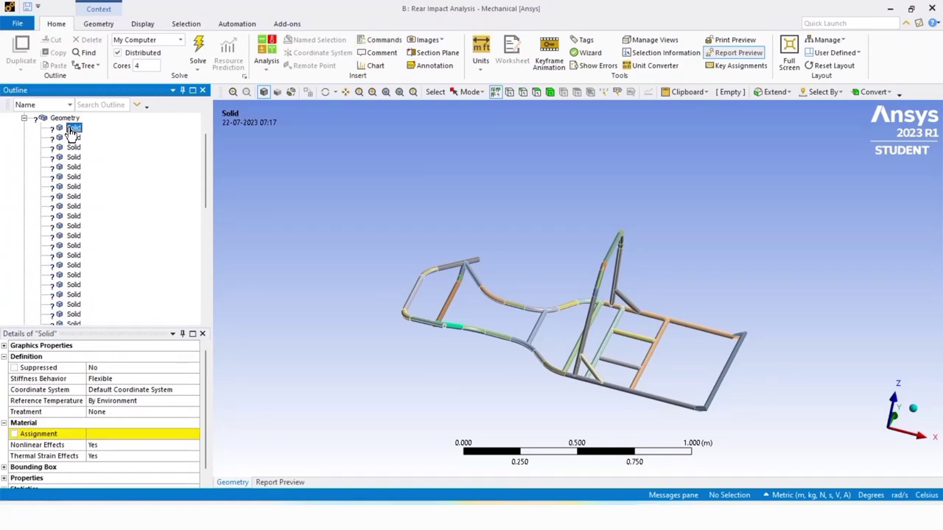
ctrl+click(73, 138)
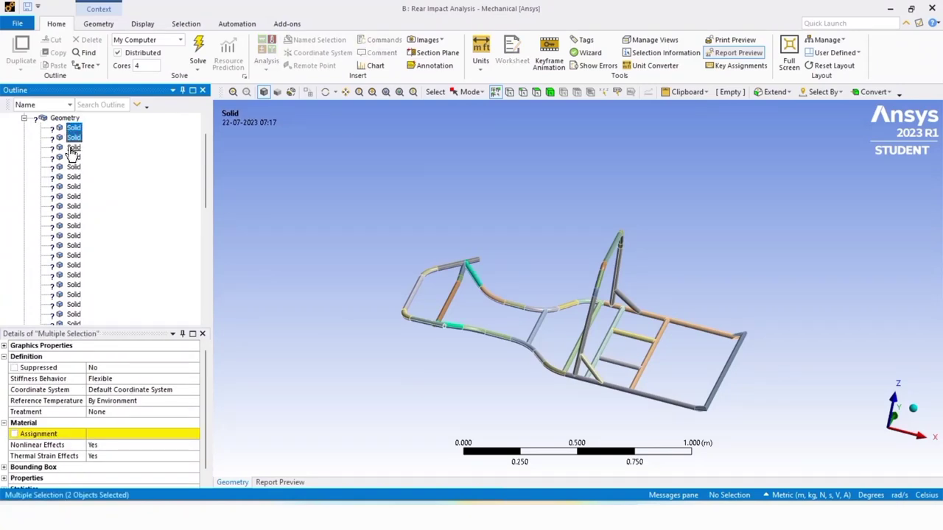
ctrl+click(73, 147)
ctrl+click(73, 157)
ctrl+click(73, 168)
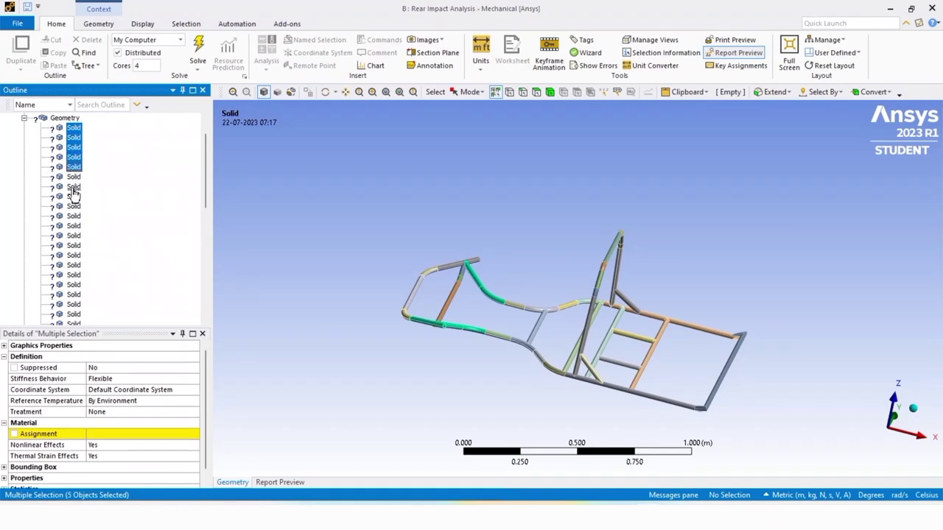
ctrl+click(73, 177)
scroll(73, 184, down, 5)
shift+click(74, 226)
ctrl+click(73, 236)
ctrl+click(74, 245)
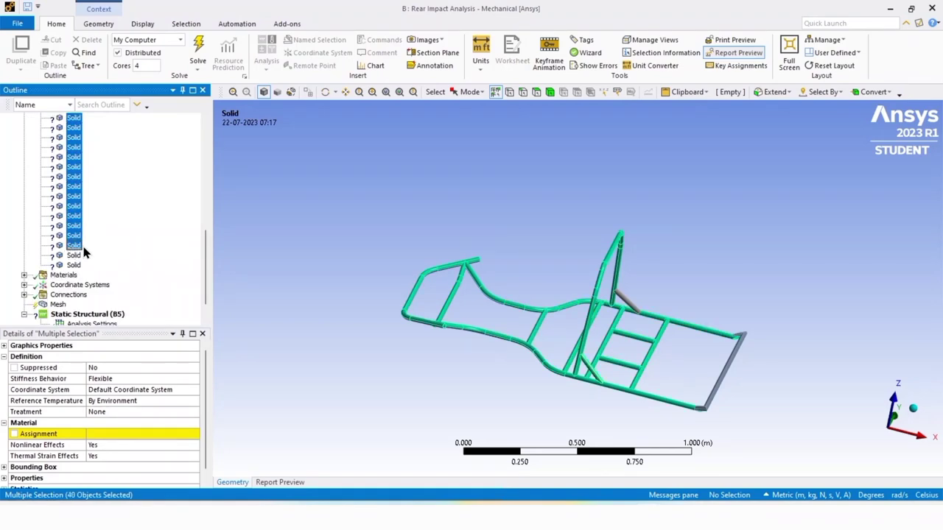
ctrl+click(74, 255)
ctrl+click(73, 265)
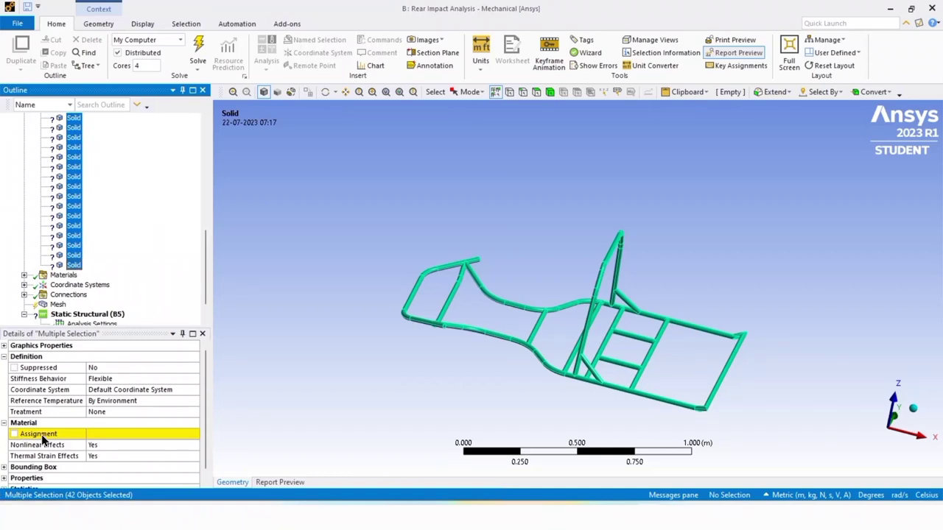
click(97, 435)
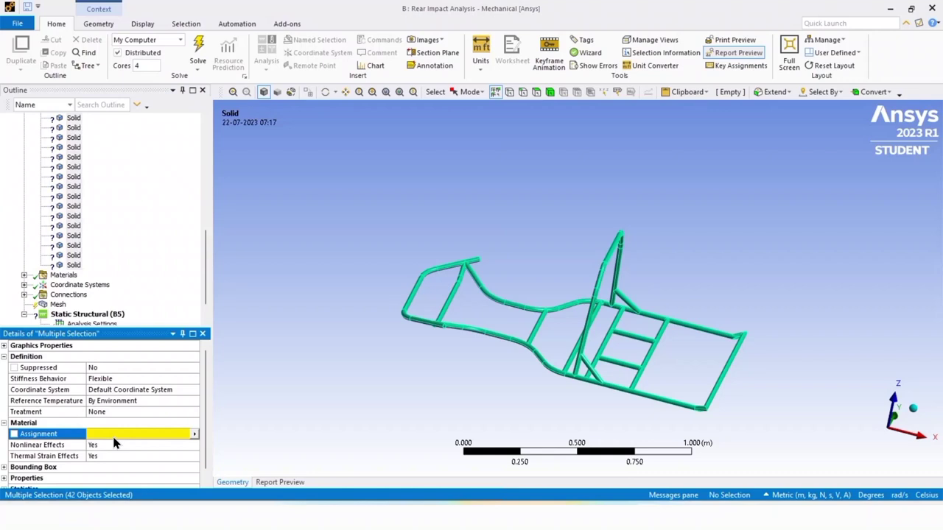
click(194, 436)
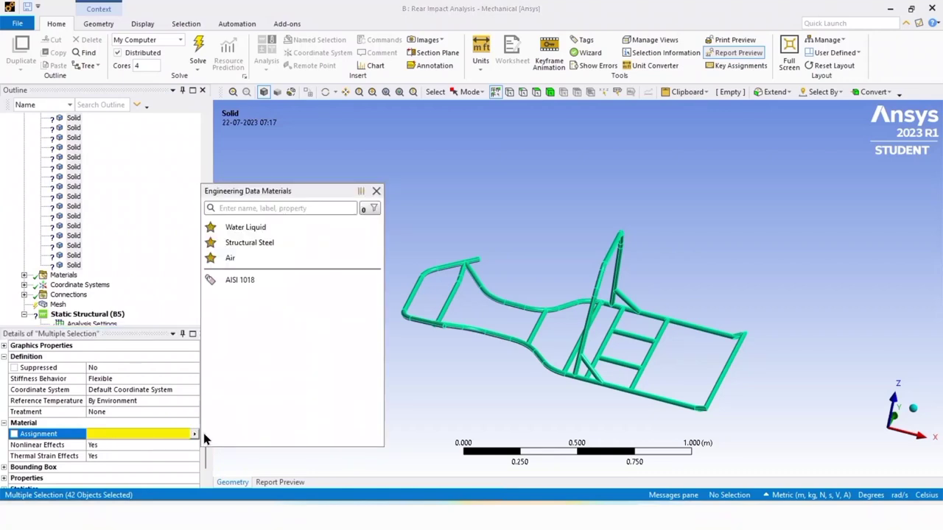
click(231, 284)
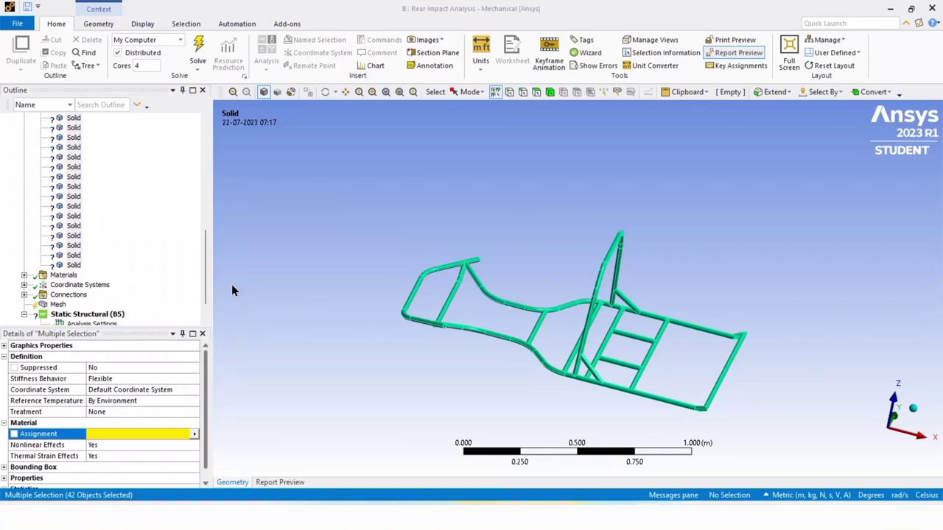
scroll(94, 234, up, 3)
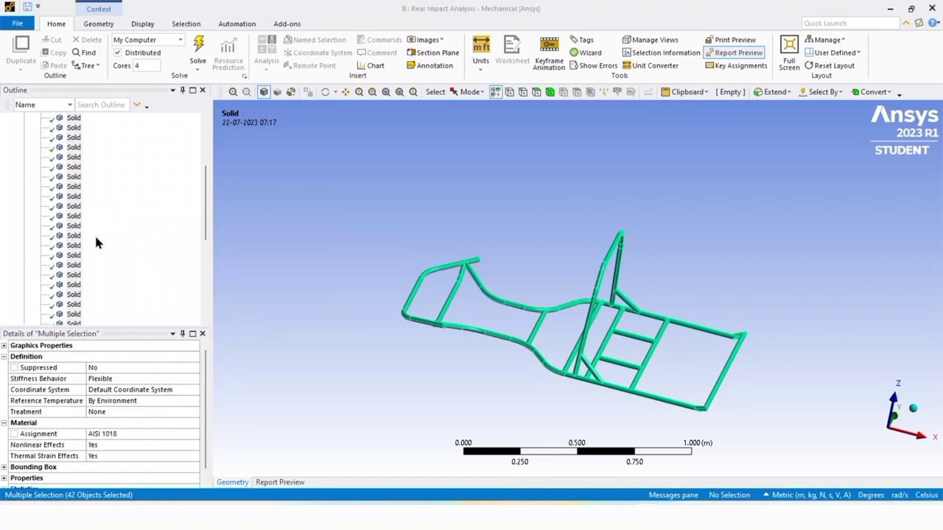
scroll(96, 239, up, 2)
scroll(96, 240, down, 2)
scroll(96, 239, up, 2)
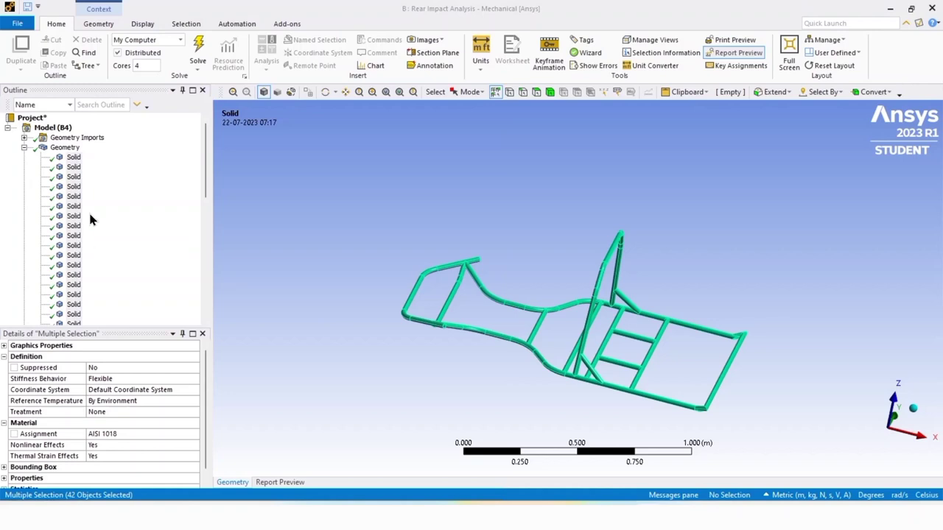
click(24, 148)
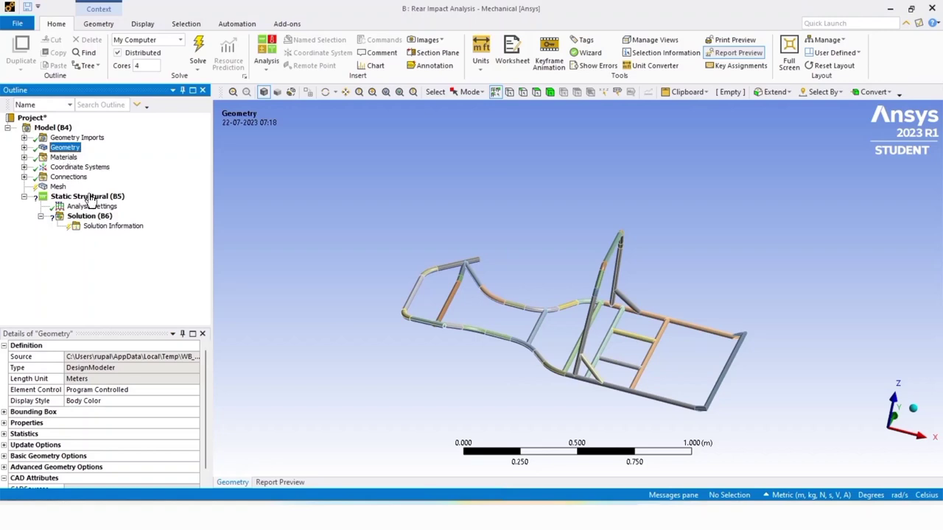
Step: Generate the chassis mesh with the default element size
click(56, 187)
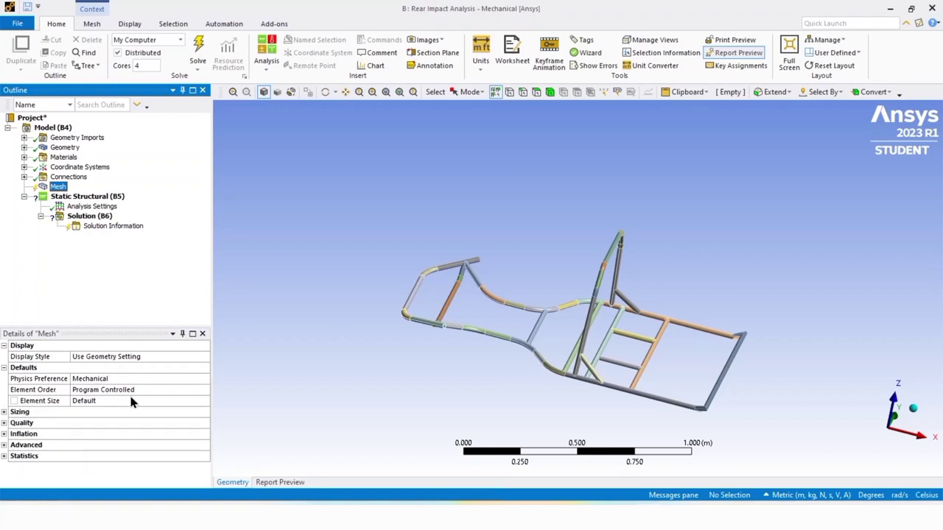
right_click(58, 187)
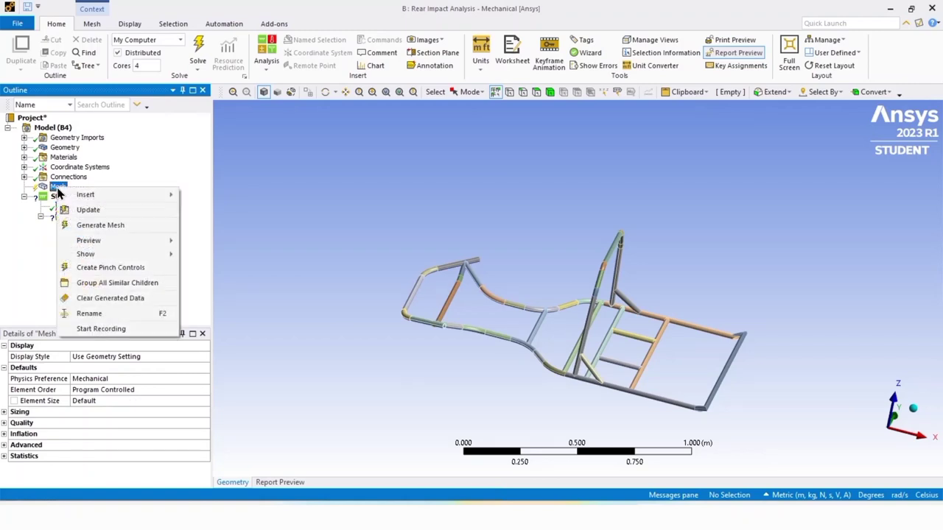
click(96, 231)
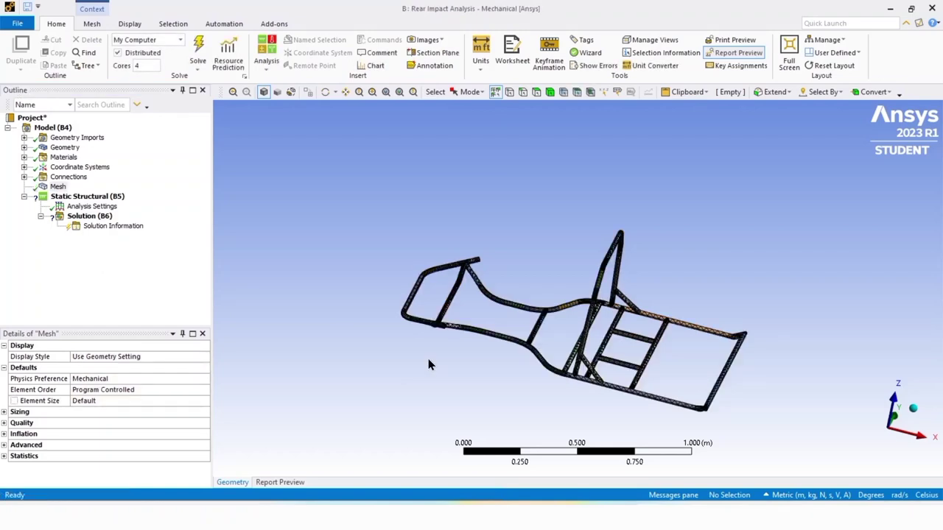
Step: Create a named selection "Forced member" from the two long faces of the rearmost cross tube of the chassis
middle_drag(432, 362, 482, 375)
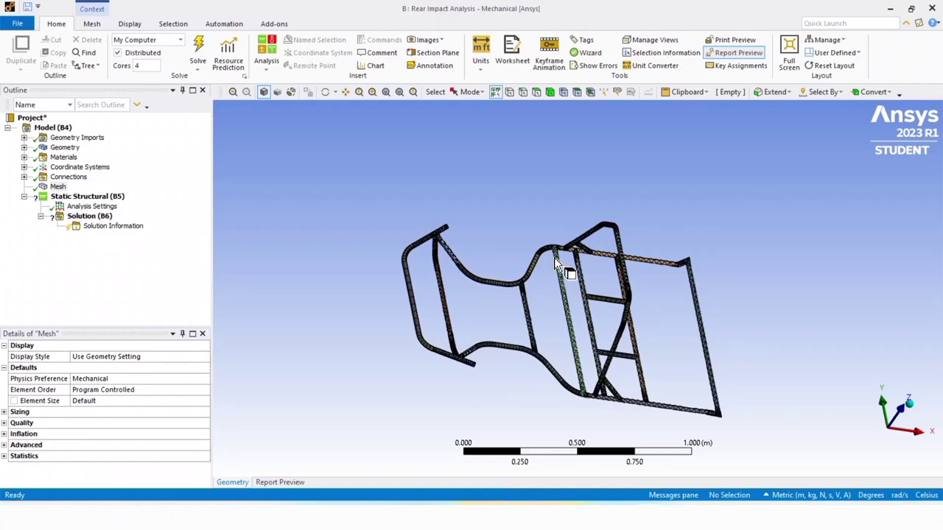
click(535, 93)
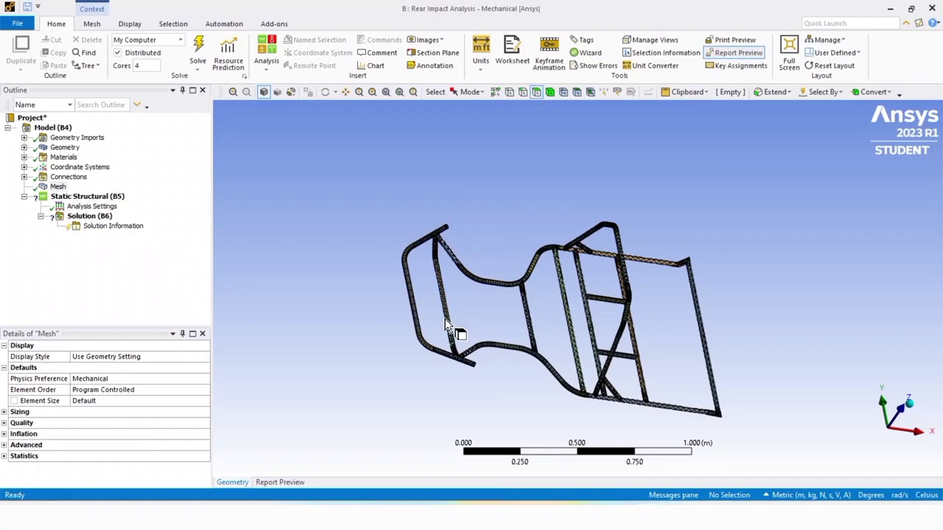
scroll(432, 326, down, 1)
scroll(436, 326, up, 3)
scroll(394, 326, up, 1)
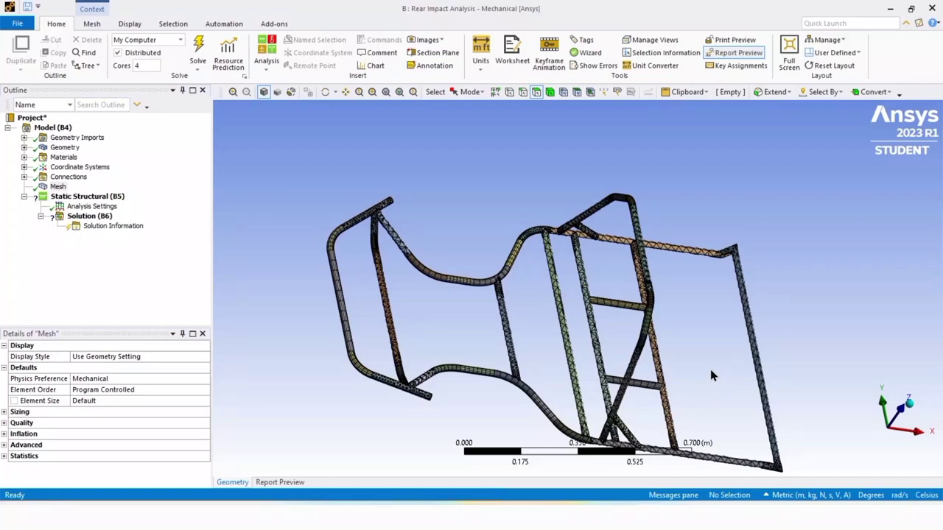
middle_drag(578, 286, 678, 334)
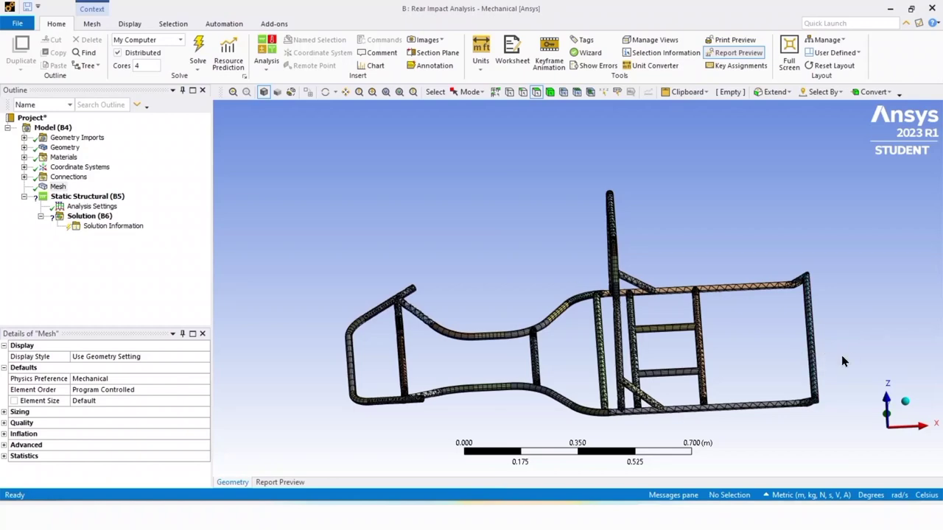
middle_drag(843, 361, 801, 371)
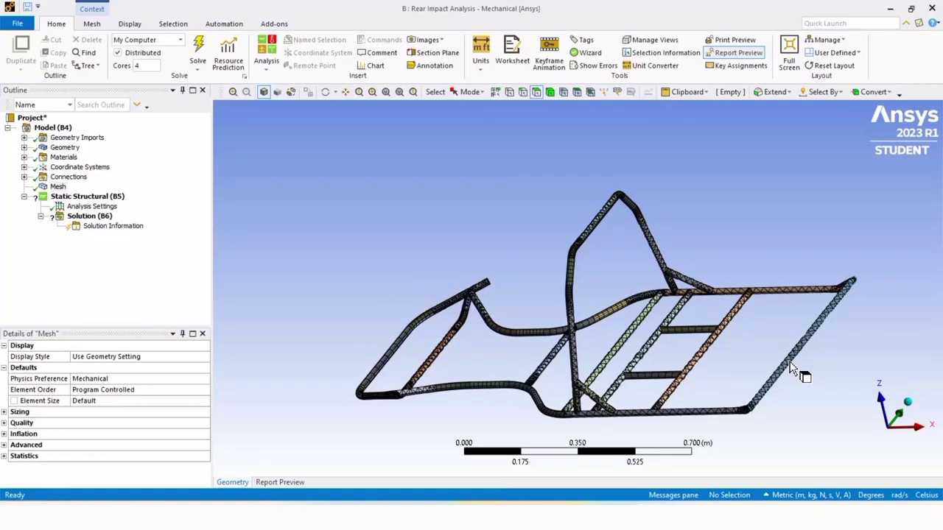
click(789, 363)
mouse_move(748, 352)
middle_down()
mouse_move(787, 362)
mouse_move(724, 339)
mouse_move(738, 405)
mouse_move(797, 356)
mouse_move(786, 362)
middle_up()
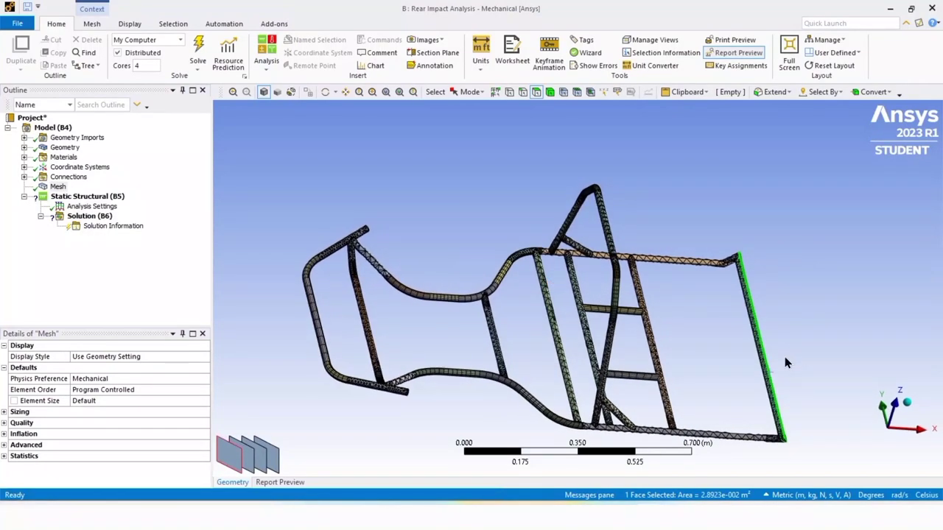
ctrl+click(762, 365)
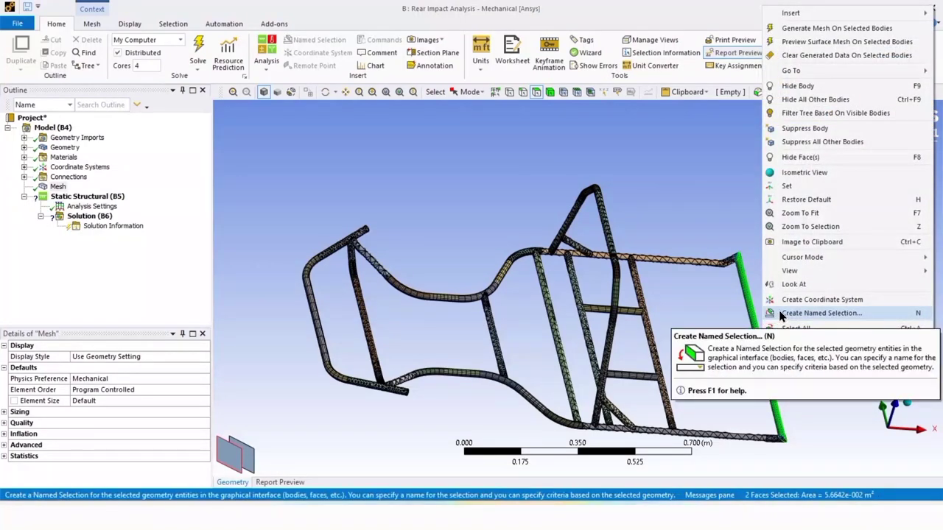
click(781, 314)
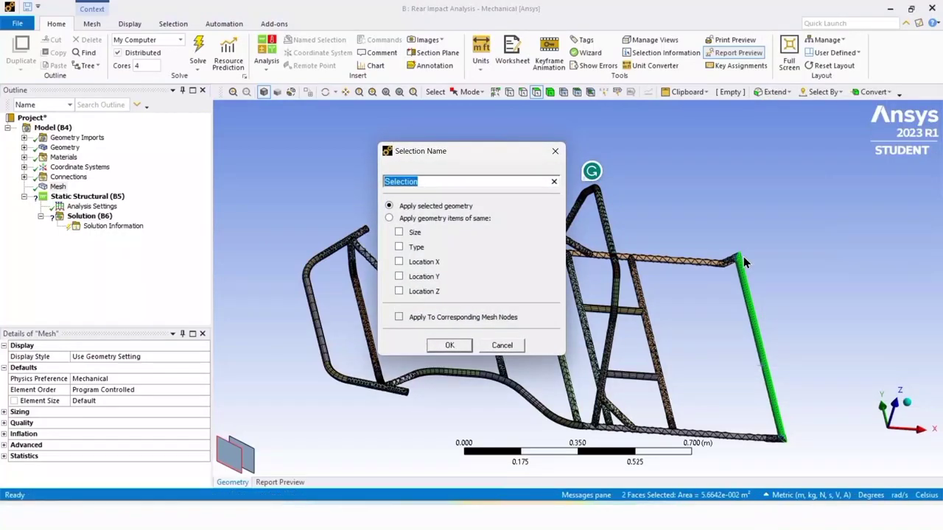
text(Forced member)
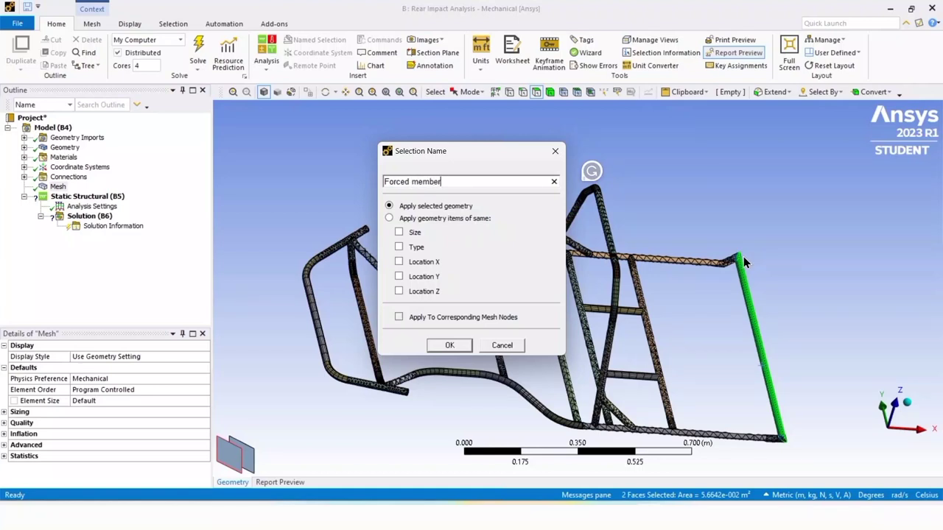
click(445, 347)
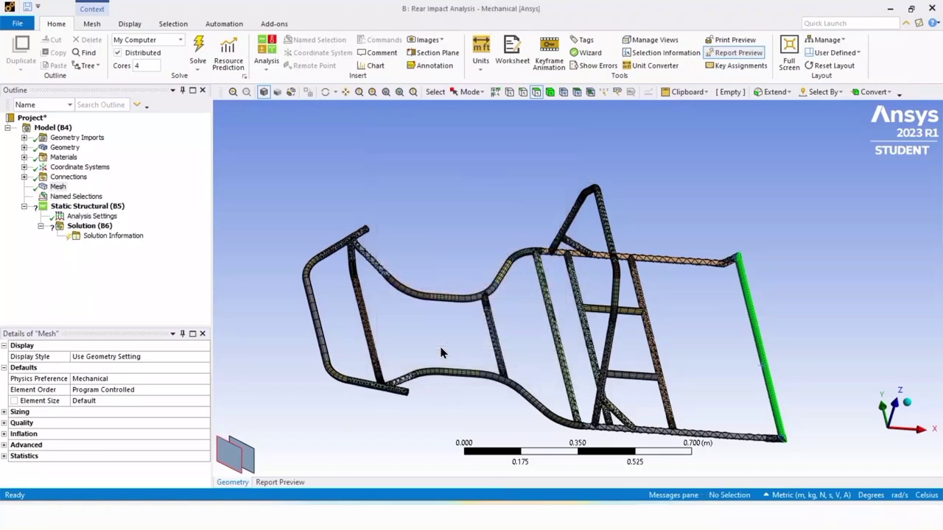
middle_drag(392, 310, 344, 365)
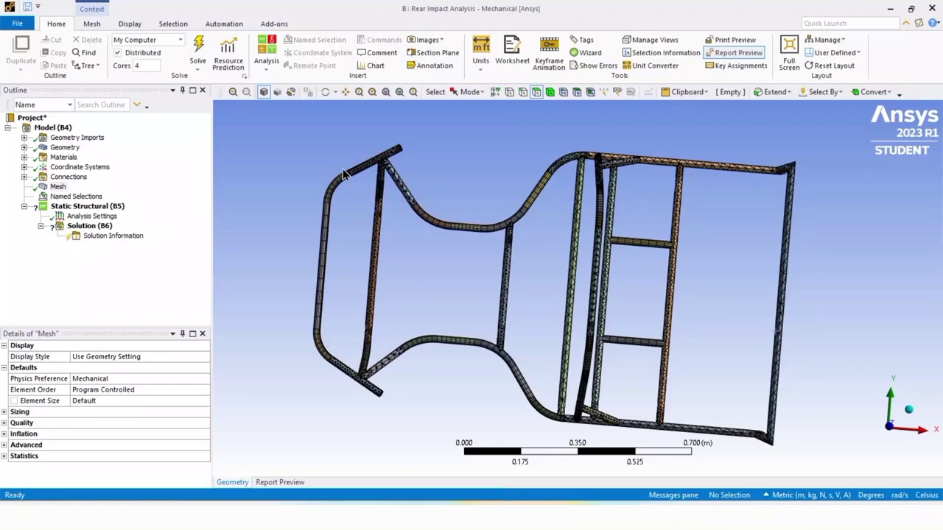
Step: Create a named selection "Fixed member" from the four faces of the two short angled straight tube sections at the chassis's front end
scroll(342, 169, up, 2)
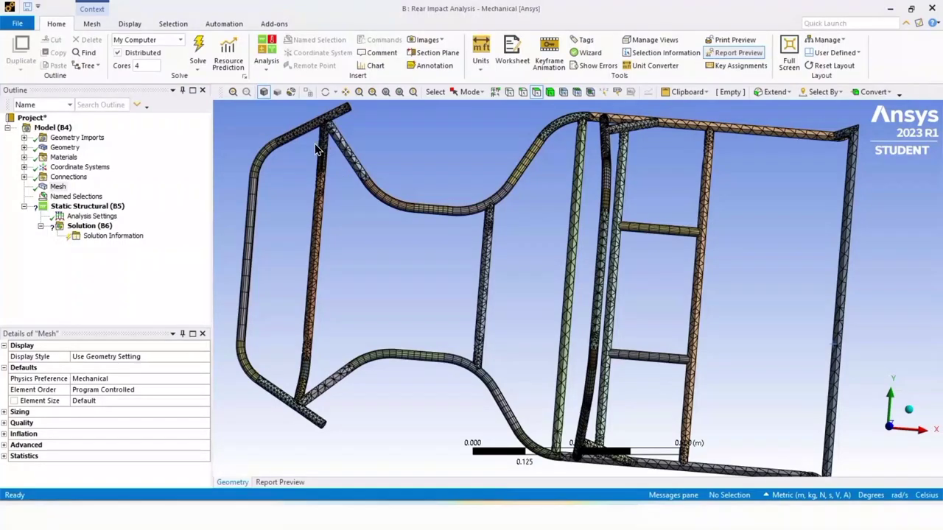
click(291, 139)
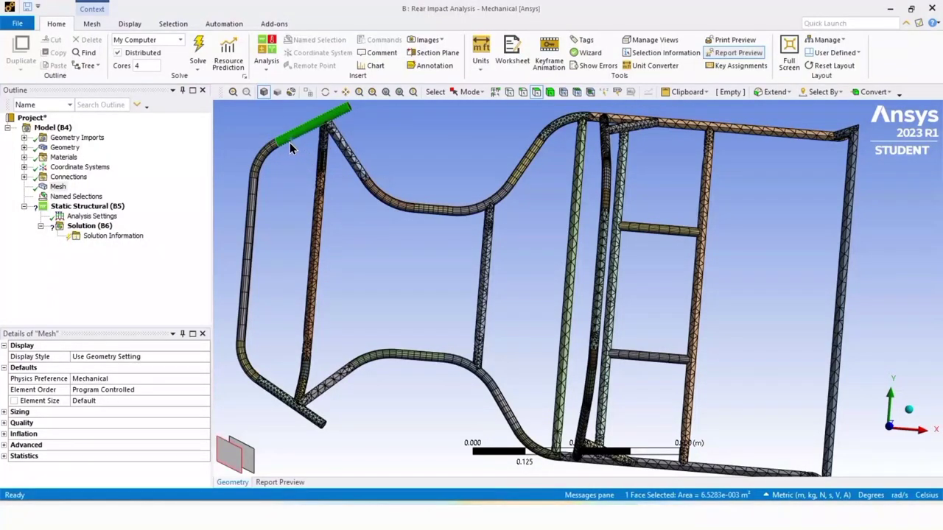
middle_drag(289, 142, 348, 155)
ctrl+click(317, 150)
scroll(347, 154, down, 10)
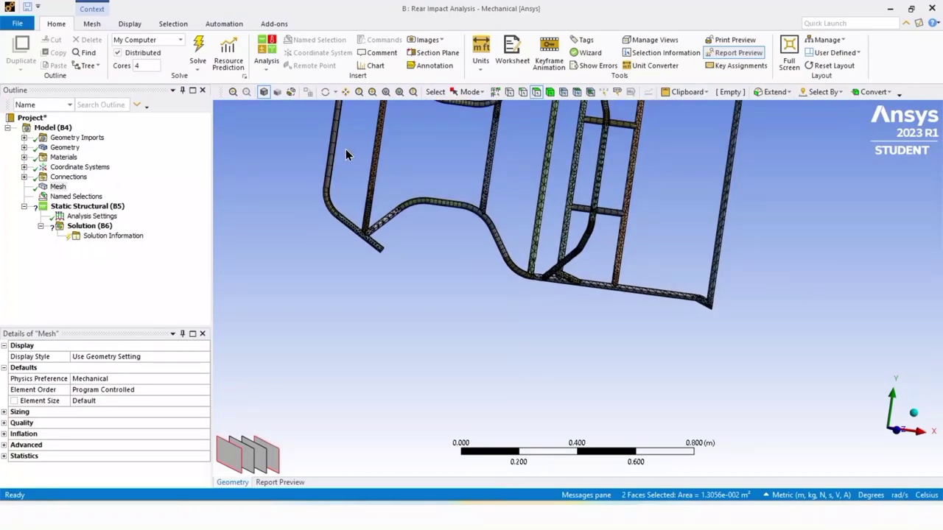
scroll(490, 193, up, 5)
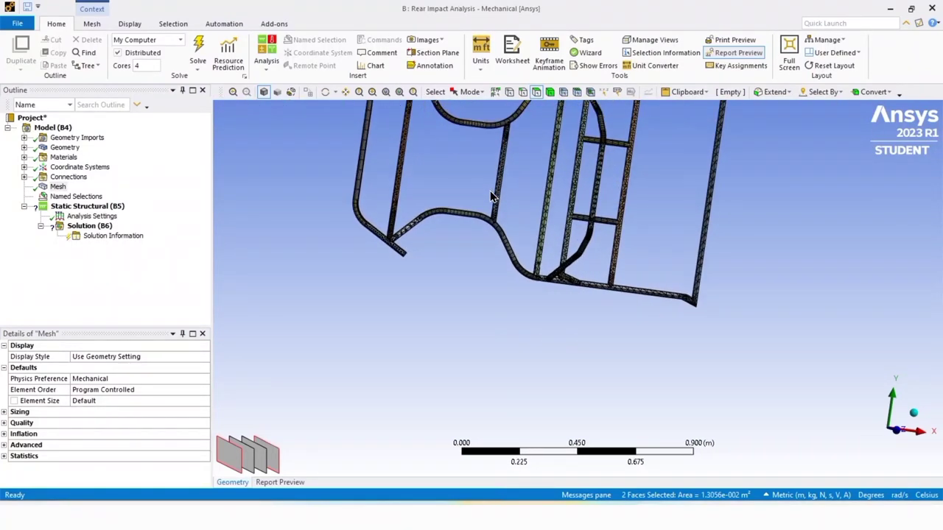
ctrl+click(396, 250)
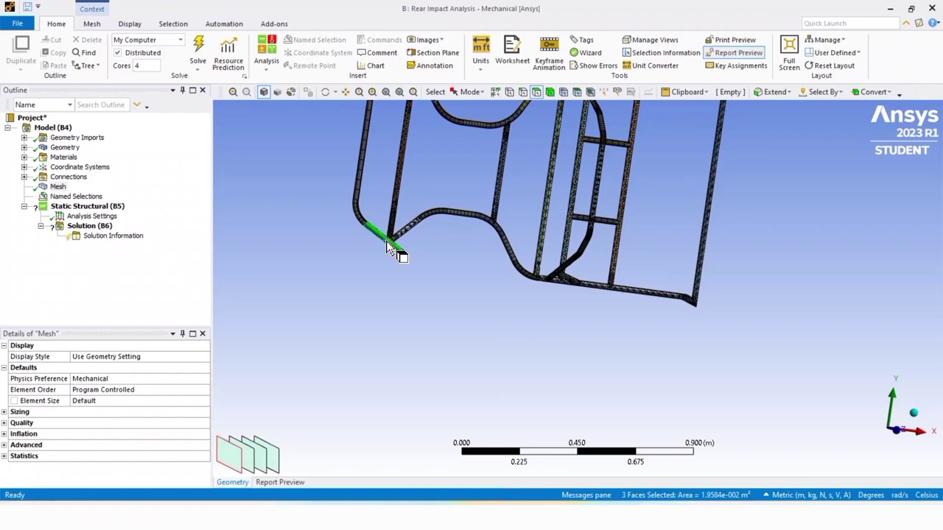
middle_drag(398, 253, 416, 188)
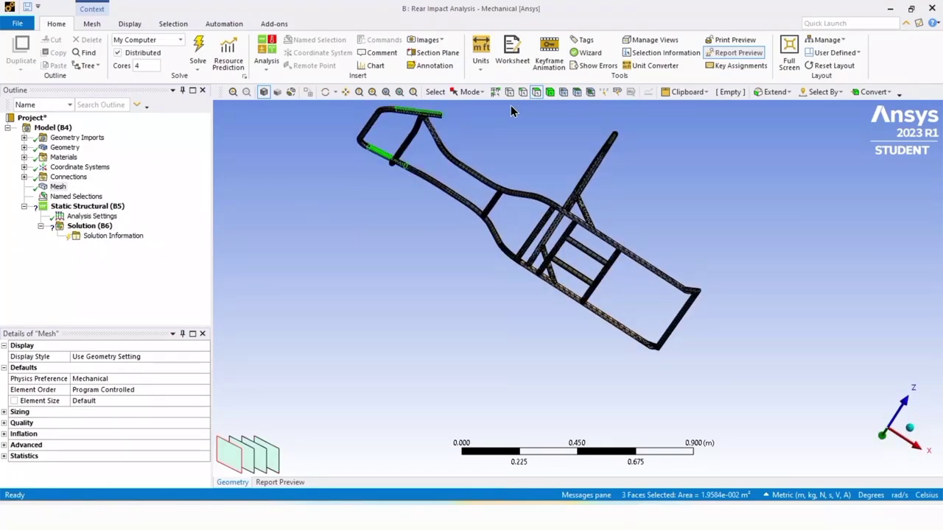
scroll(479, 127, down, 1)
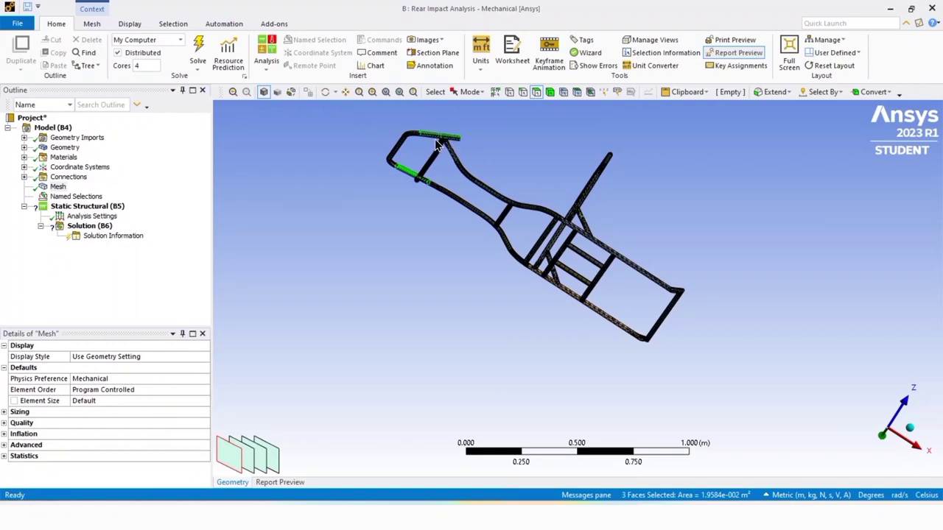
ctrl+click(436, 140)
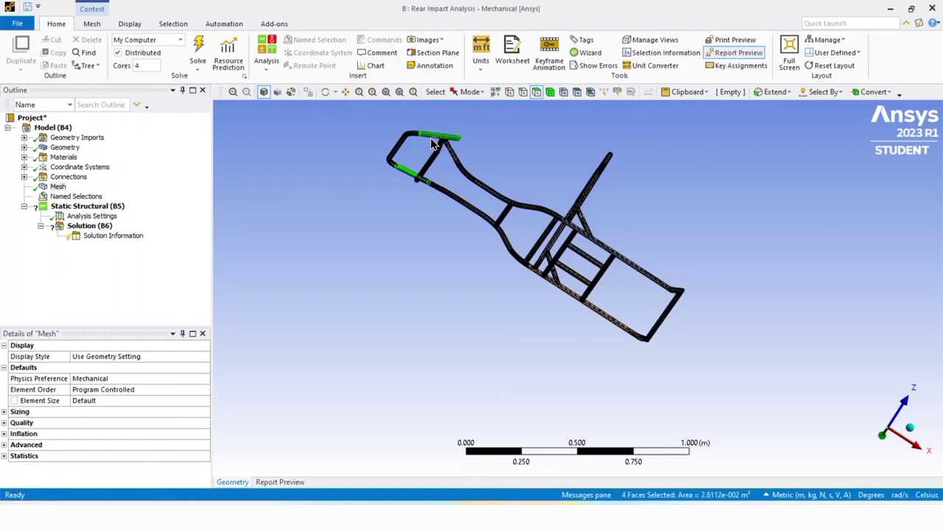
right_click(433, 144)
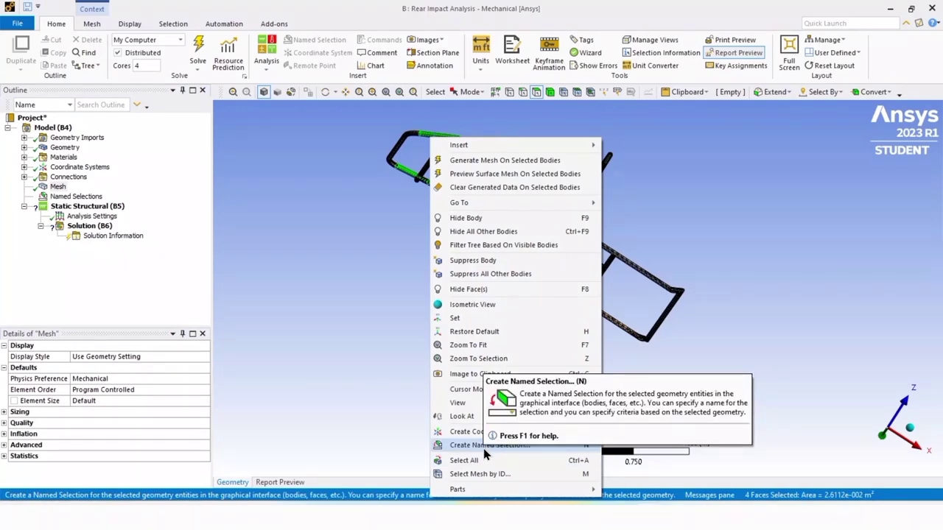
click(458, 446)
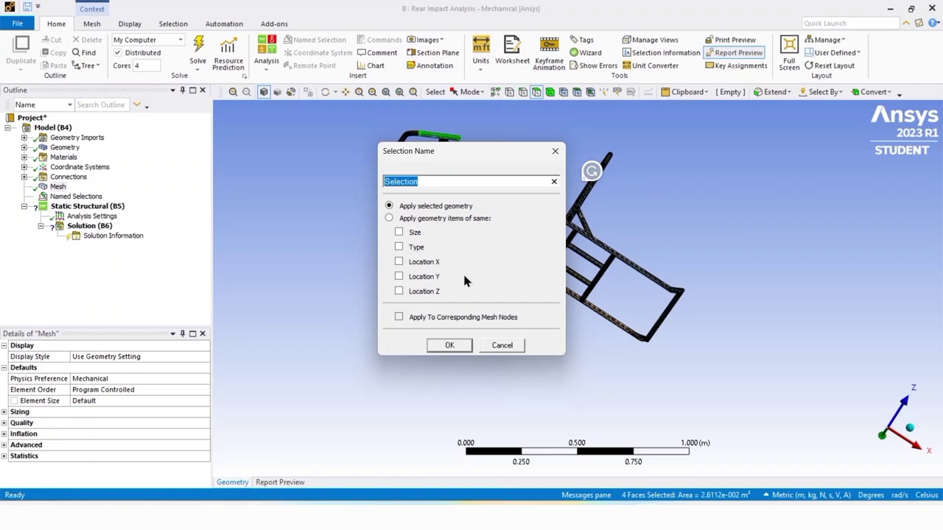
text(Fixed member)
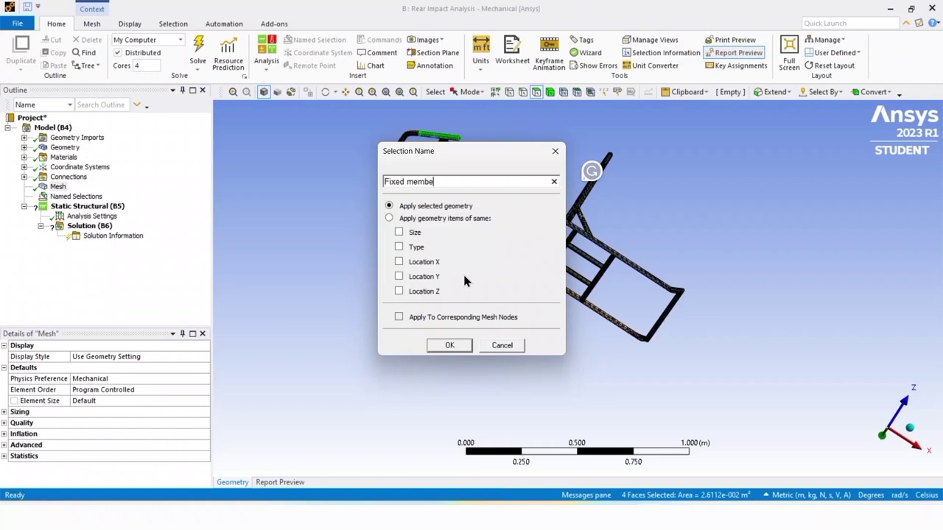
click(442, 346)
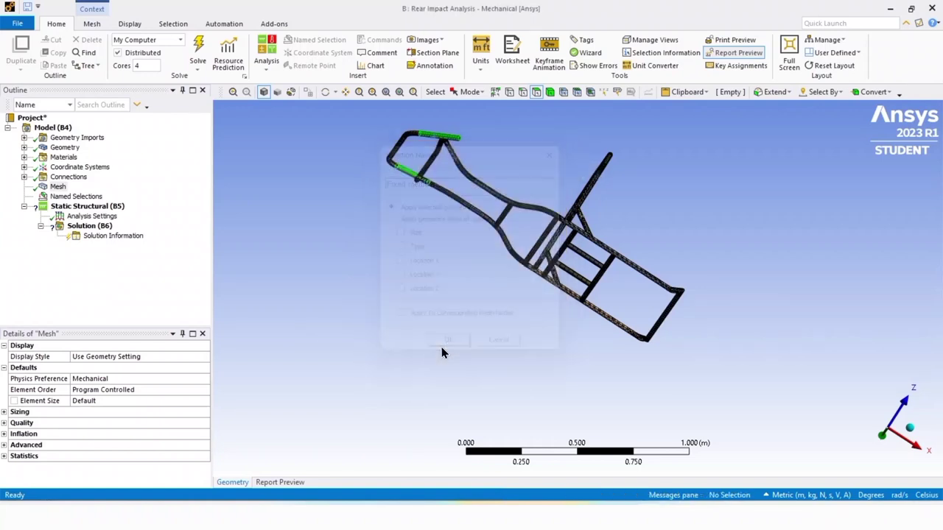
Step: Add a Fixed Support to the static structural analysis, scoped to the named selection "Fixed member"
middle_drag(302, 204, 305, 297)
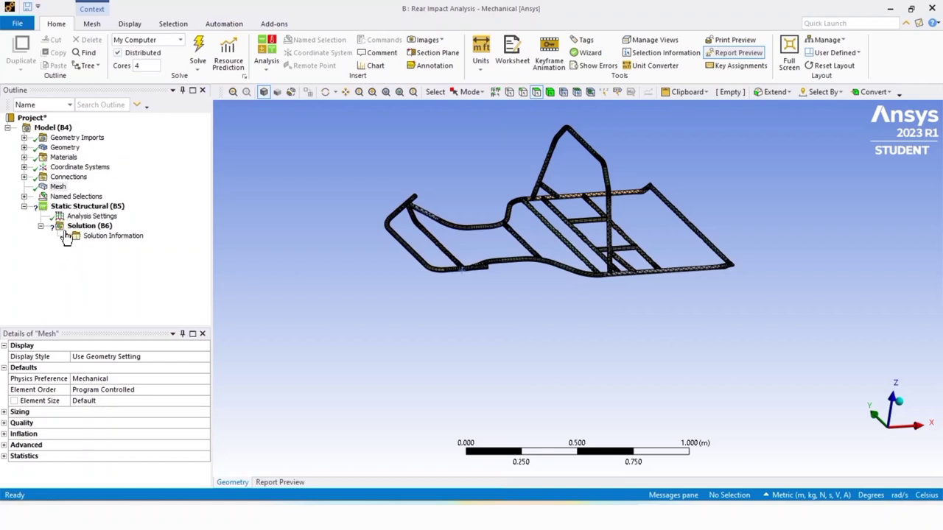
click(105, 212)
right_click(107, 212)
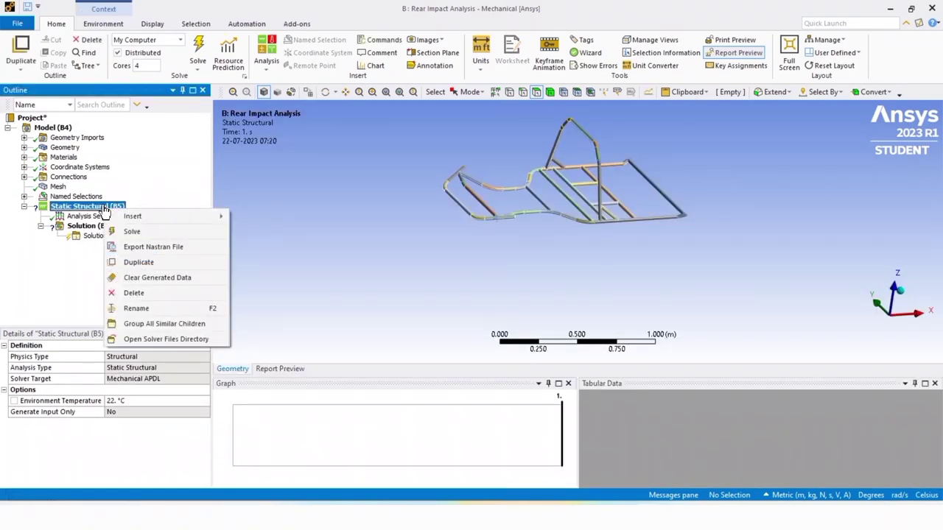
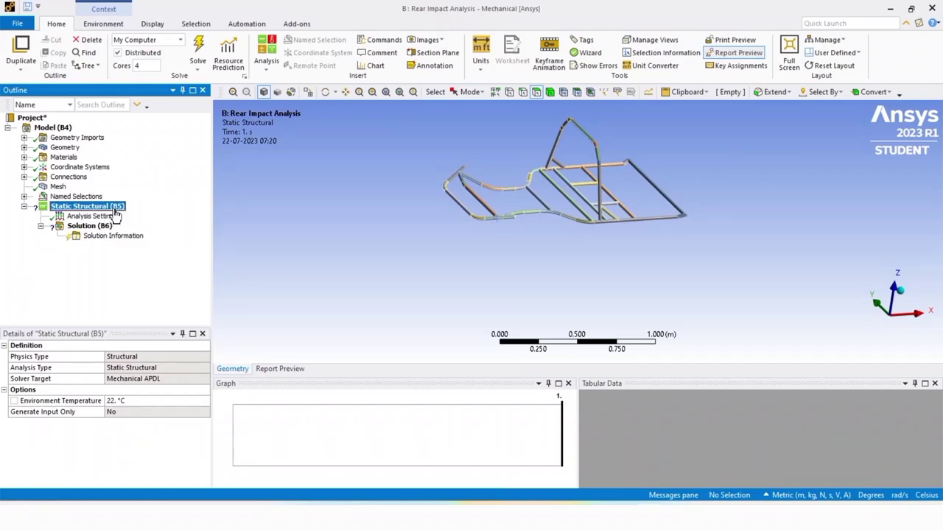
mouse_move(173, 218)
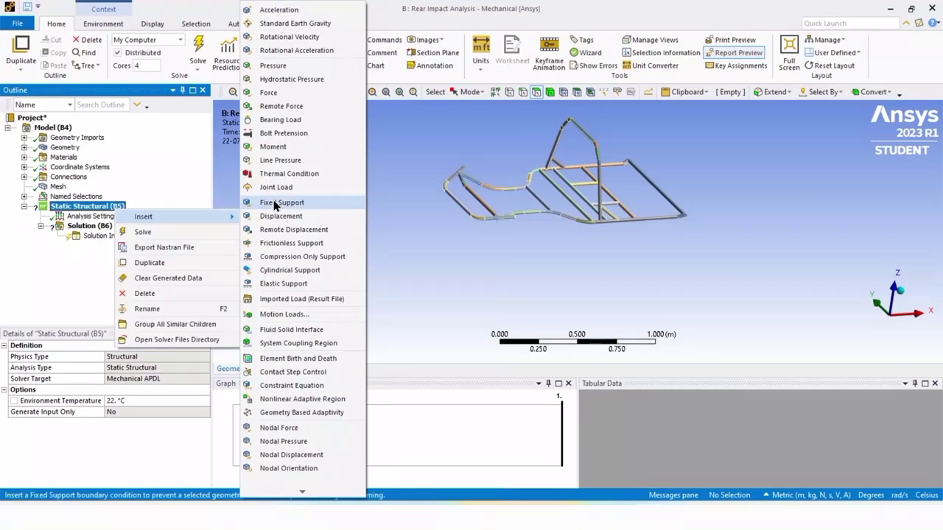
click(275, 203)
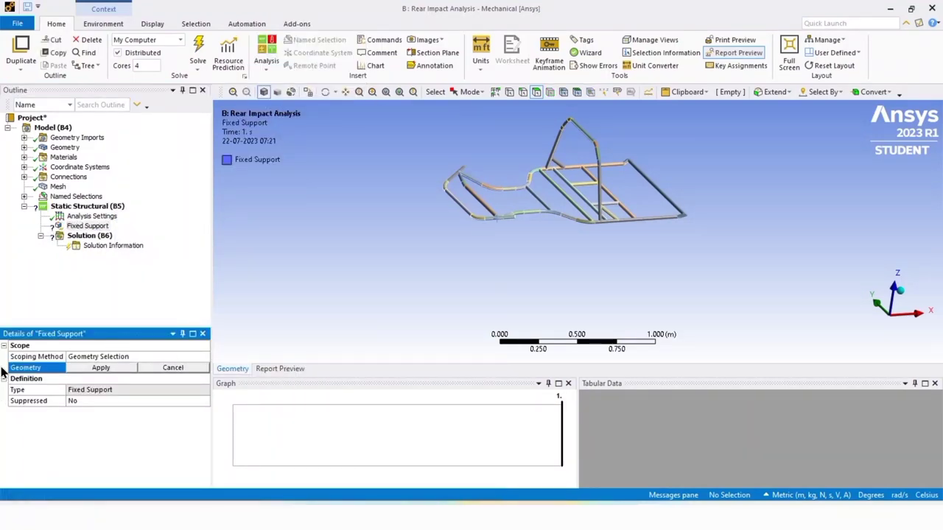
click(76, 356)
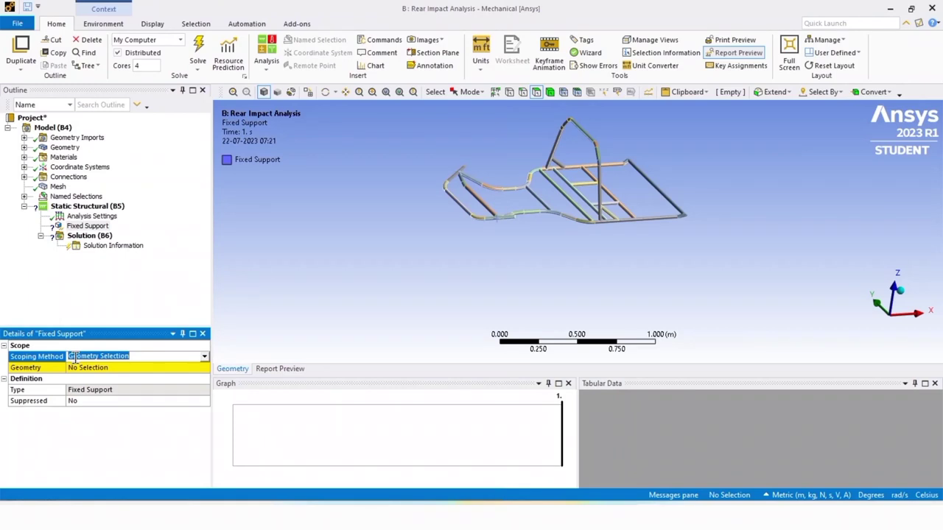
click(204, 357)
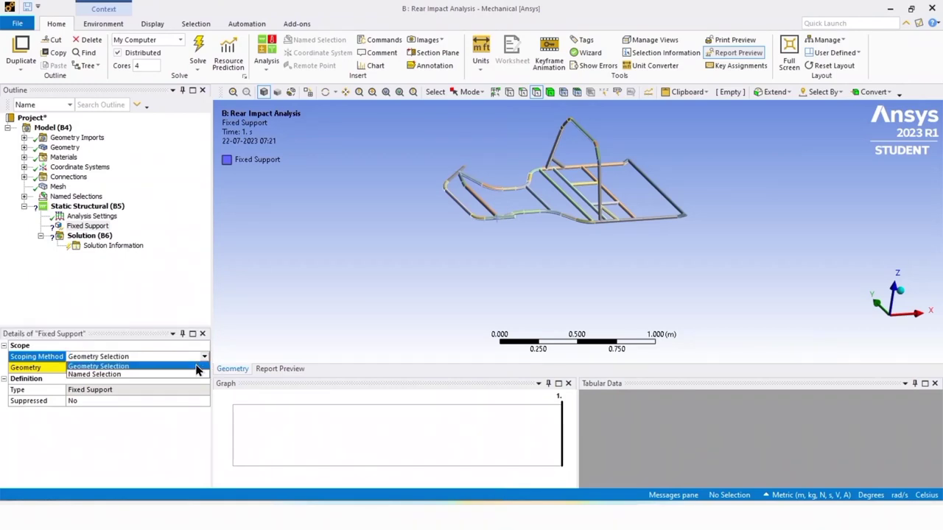
click(155, 378)
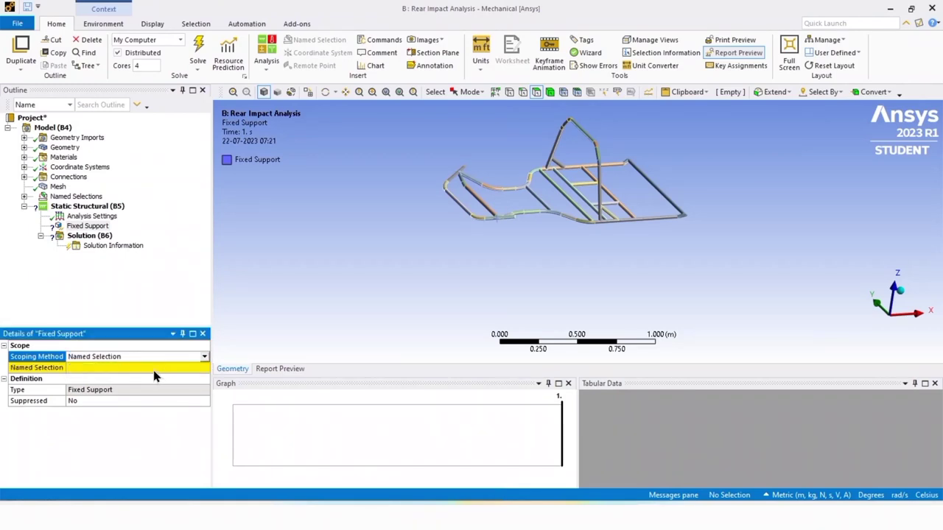
click(88, 368)
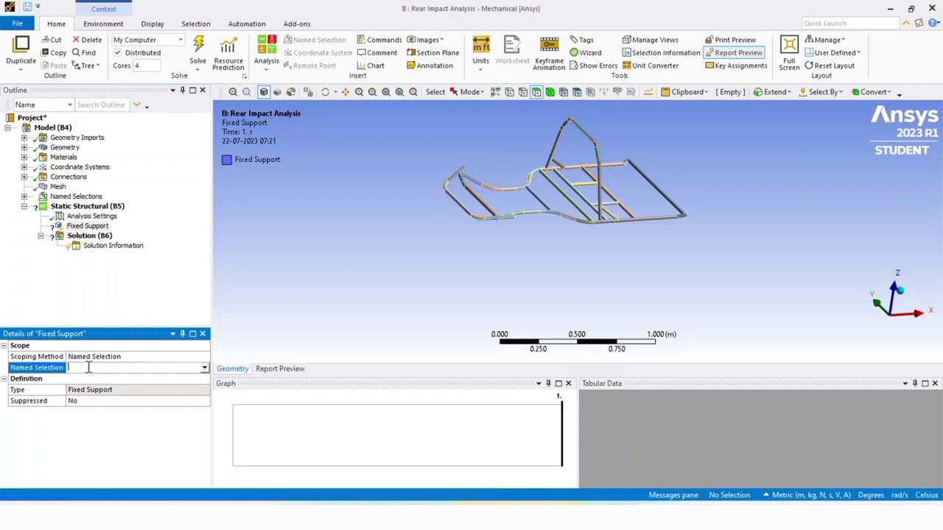
click(205, 368)
click(159, 385)
Step: Add a Force load to the static structural analysis, scoped to the named selection "Forced member"
right_click(101, 209)
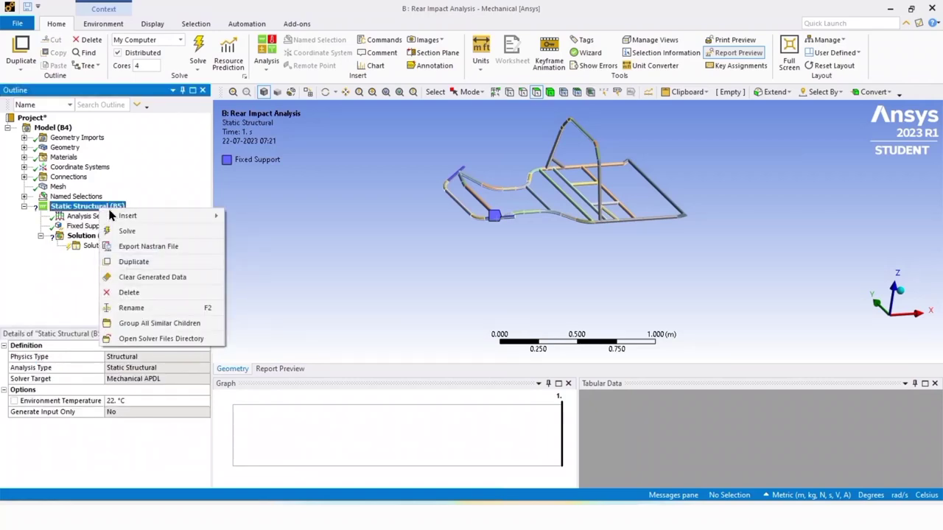
mouse_move(114, 217)
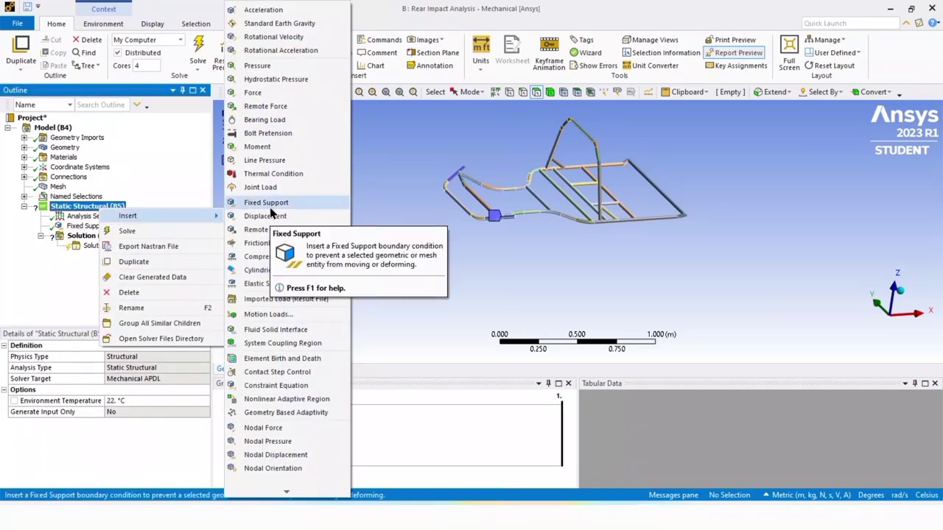
click(252, 93)
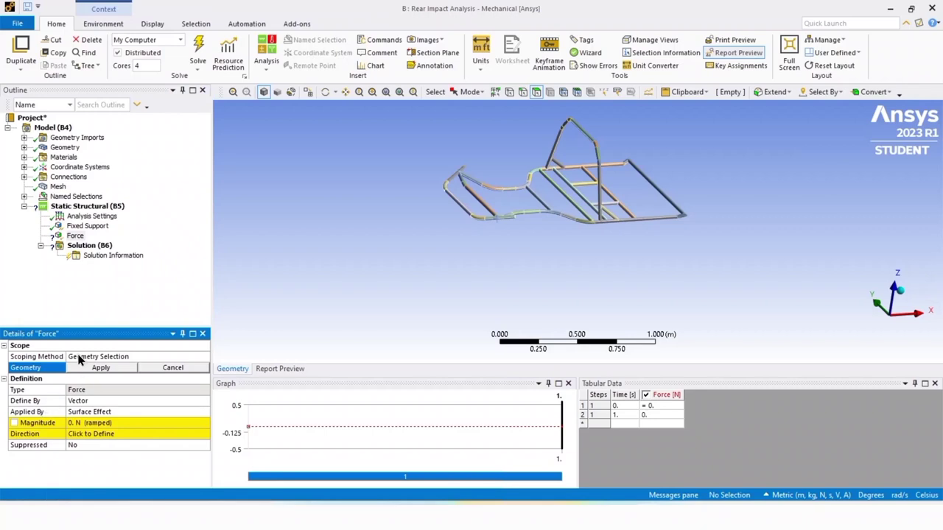
click(79, 359)
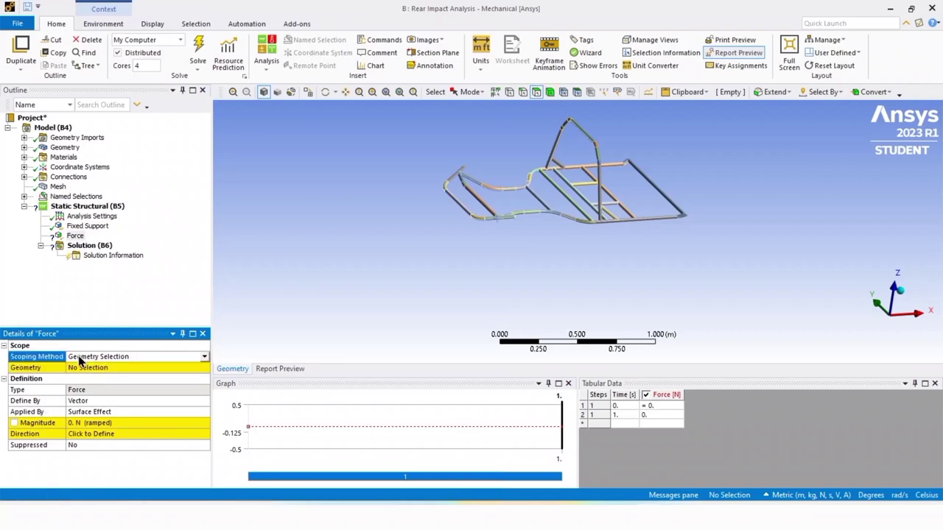
click(204, 356)
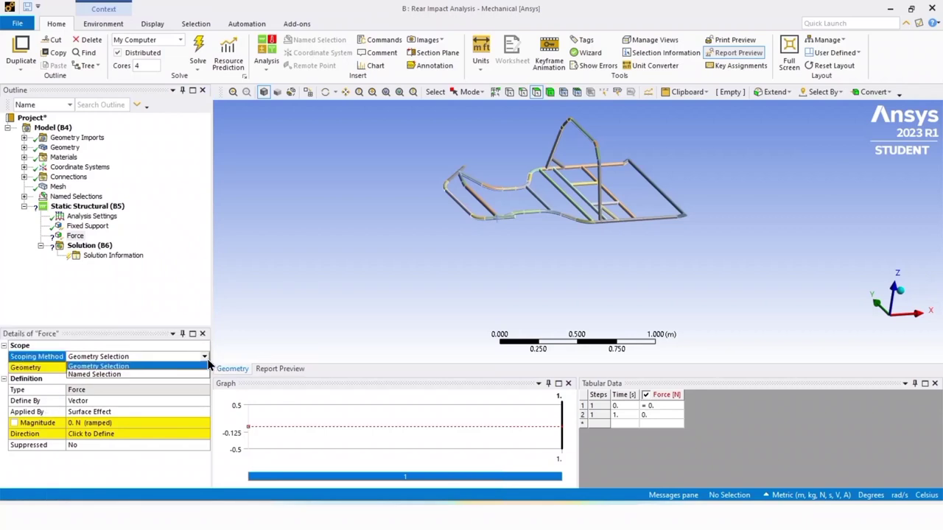
click(145, 377)
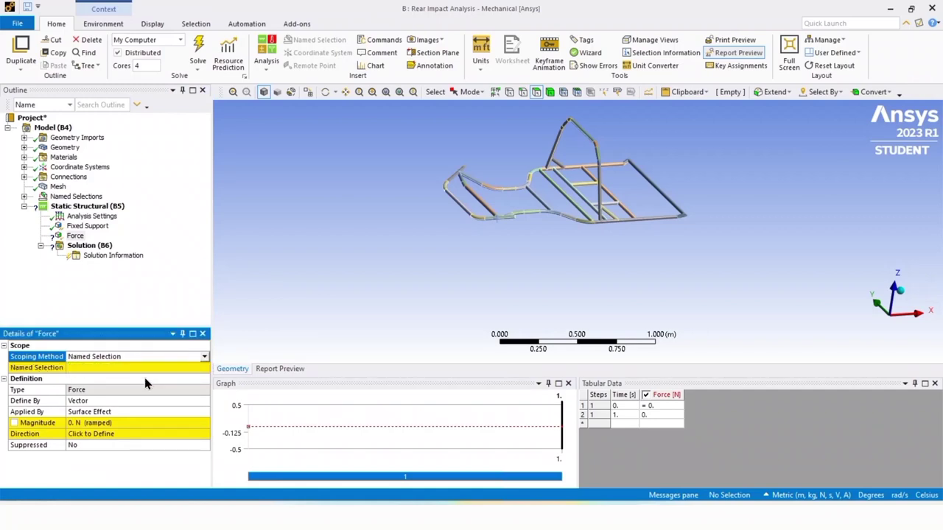
click(81, 368)
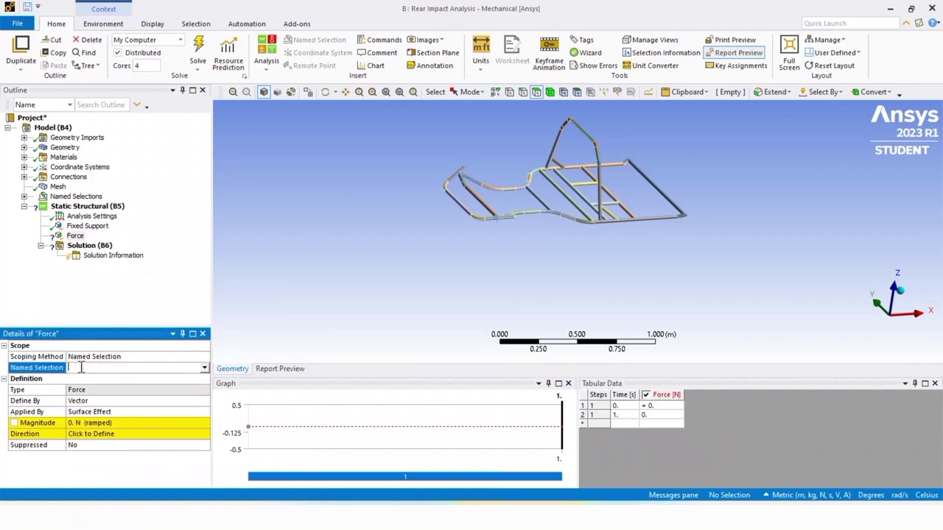
click(204, 368)
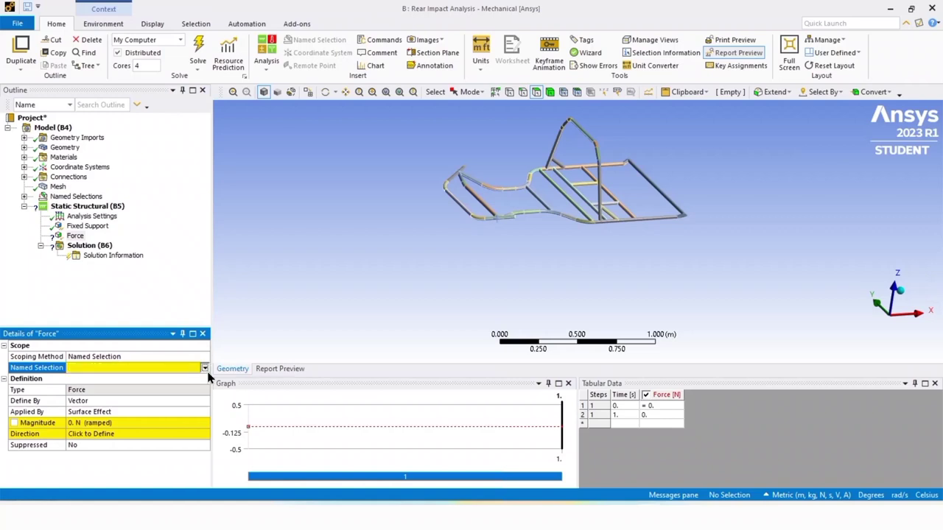
click(168, 379)
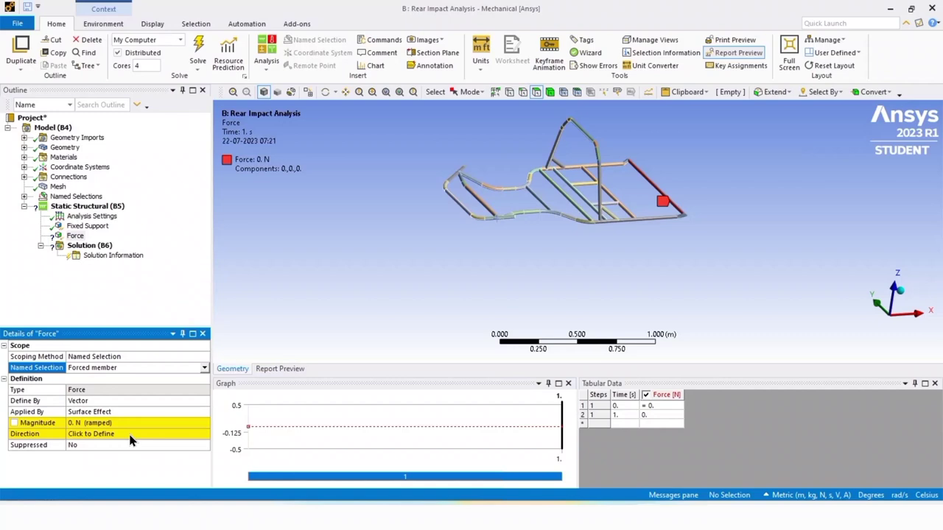
Step: Define the force by components and set its X component to -3000 N
click(95, 400)
click(202, 403)
click(177, 419)
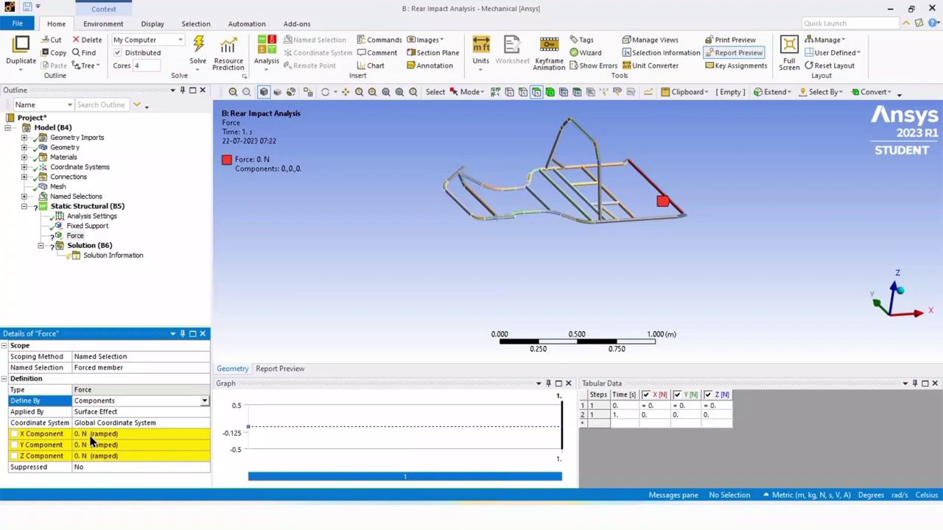
click(89, 434)
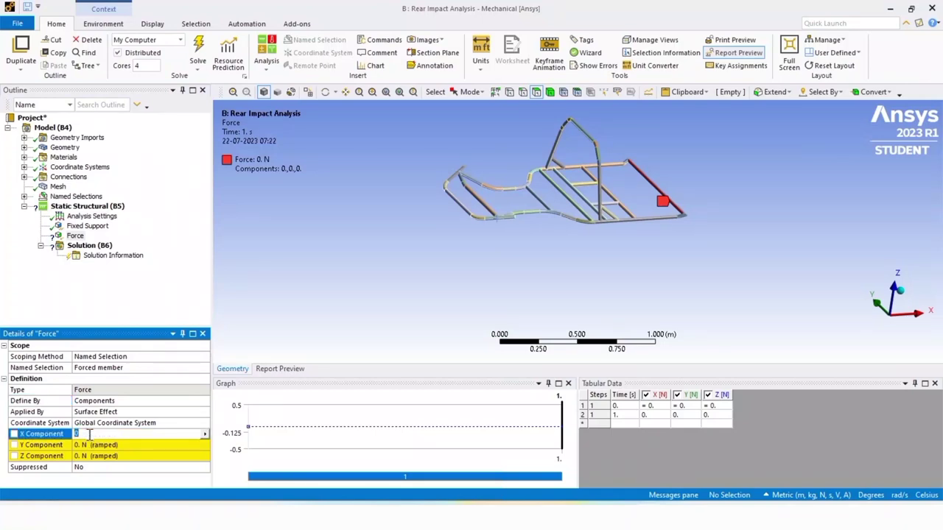
text(-3000)
key(Return)
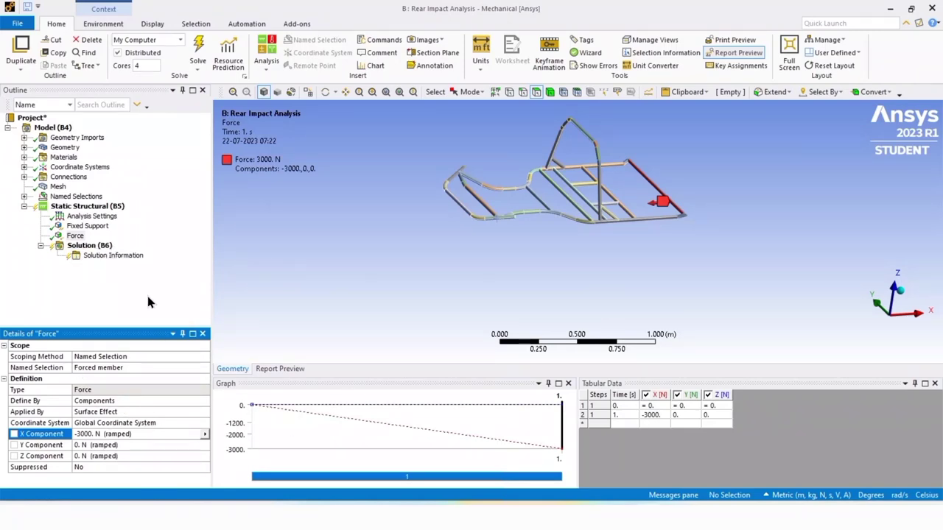
Step: Solve the static structural analysis of the rear impact
click(102, 273)
right_click(103, 207)
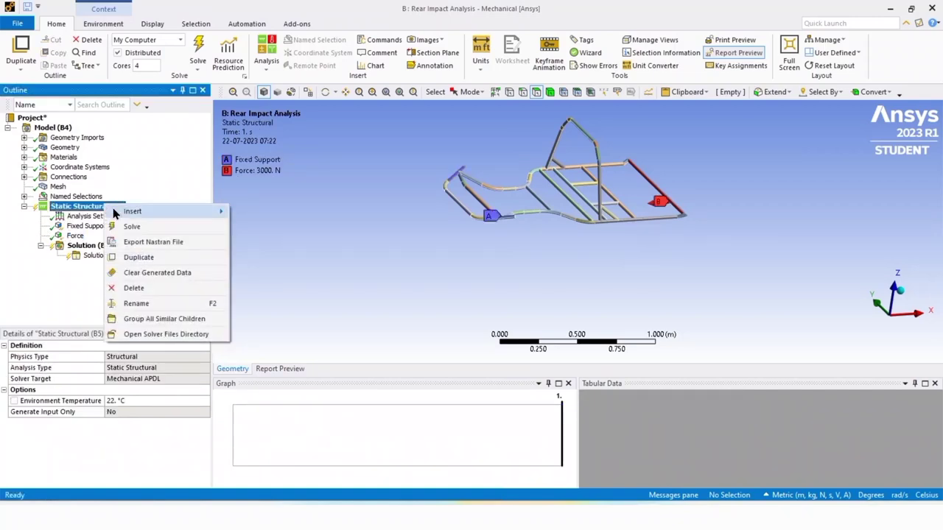
click(131, 226)
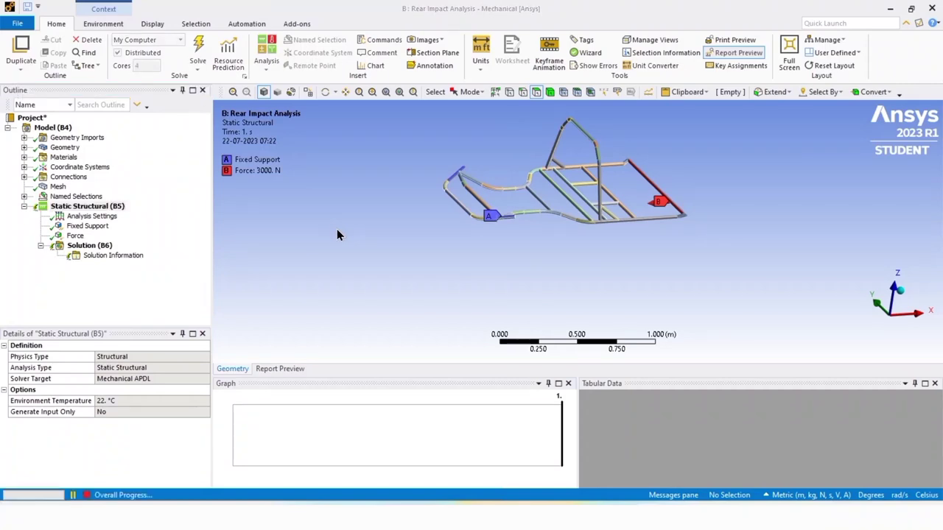
Step: Add a Total Deformation result to the rear impact solution and evaluate all results
right_click(101, 245)
mouse_move(117, 252)
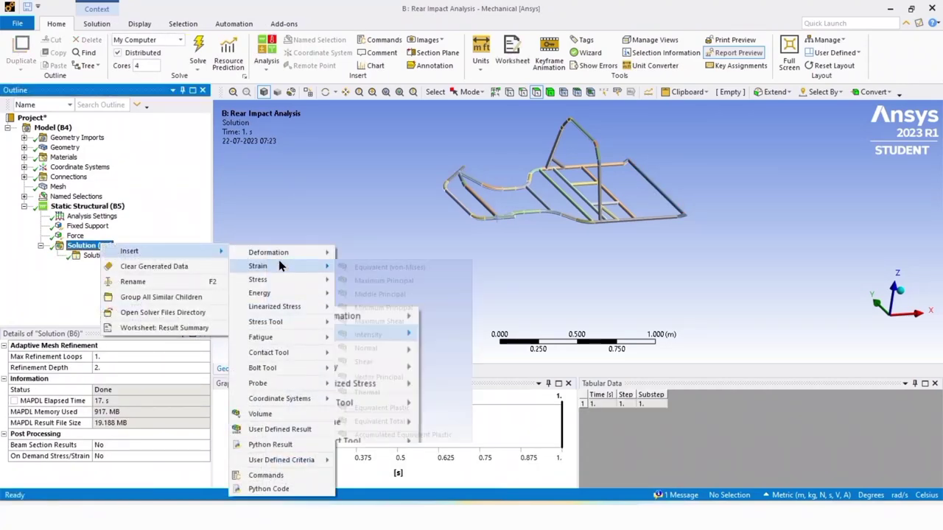
mouse_move(276, 258)
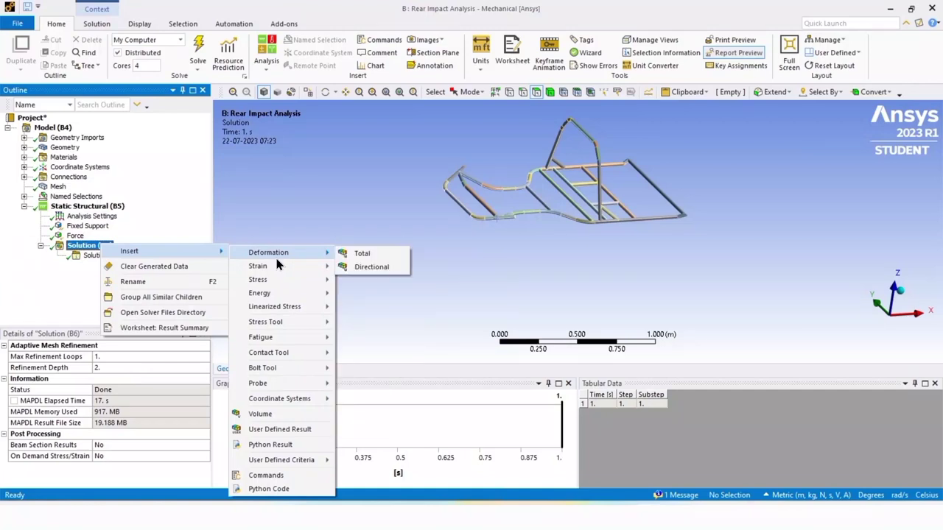
click(369, 255)
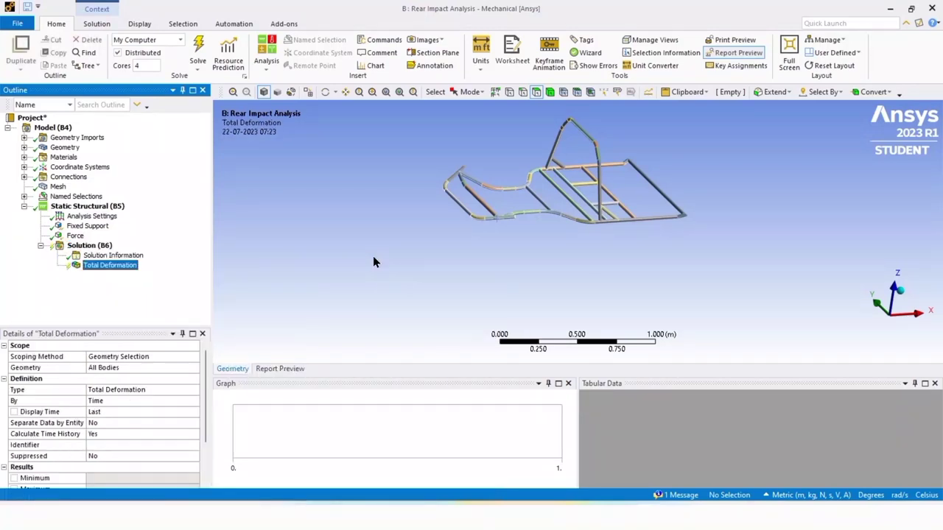
right_click(121, 270)
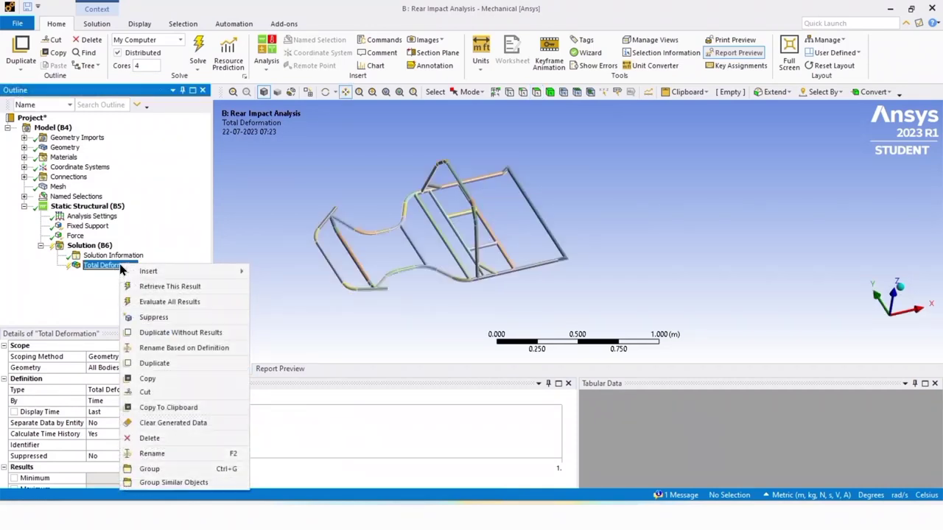
click(157, 304)
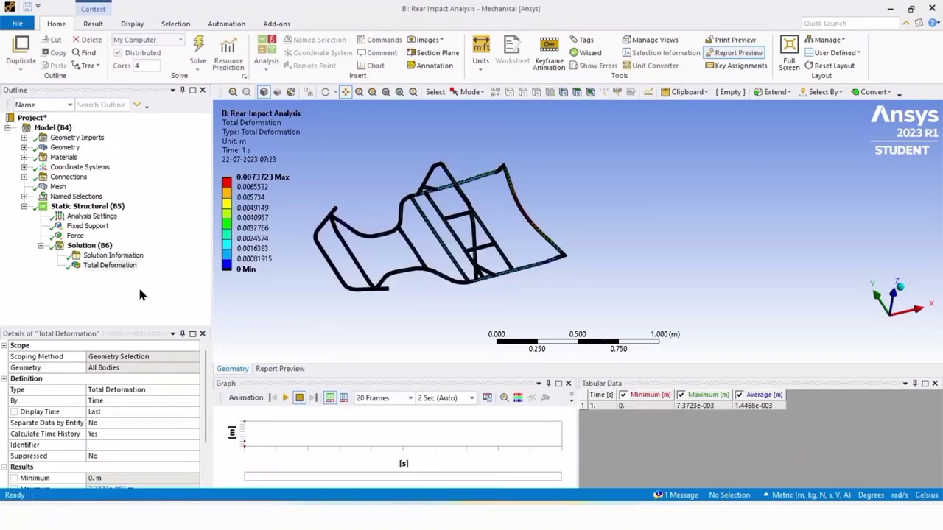
Step: Examine the total deformation contour around the rear members and play the result animation, pausing it after viewing
scroll(331, 257, up, 3)
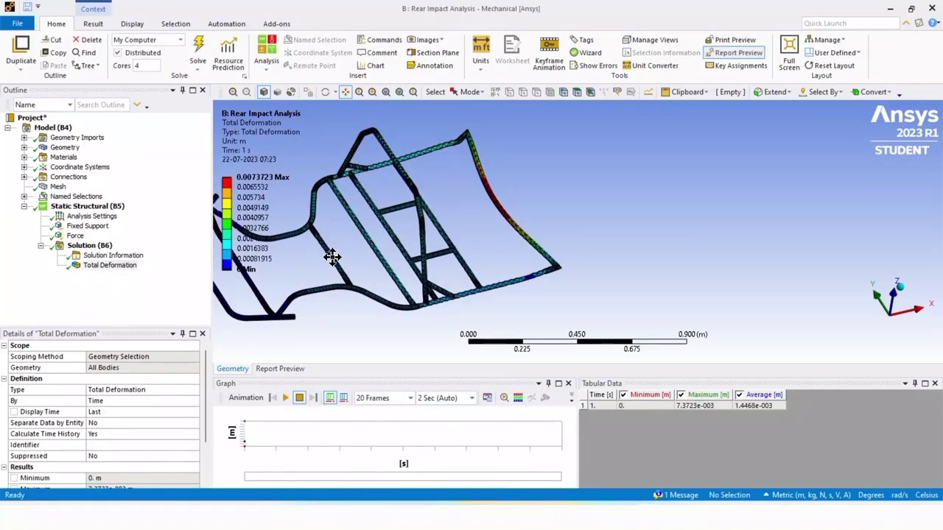
scroll(328, 254, up, 3)
scroll(448, 210, up, 2)
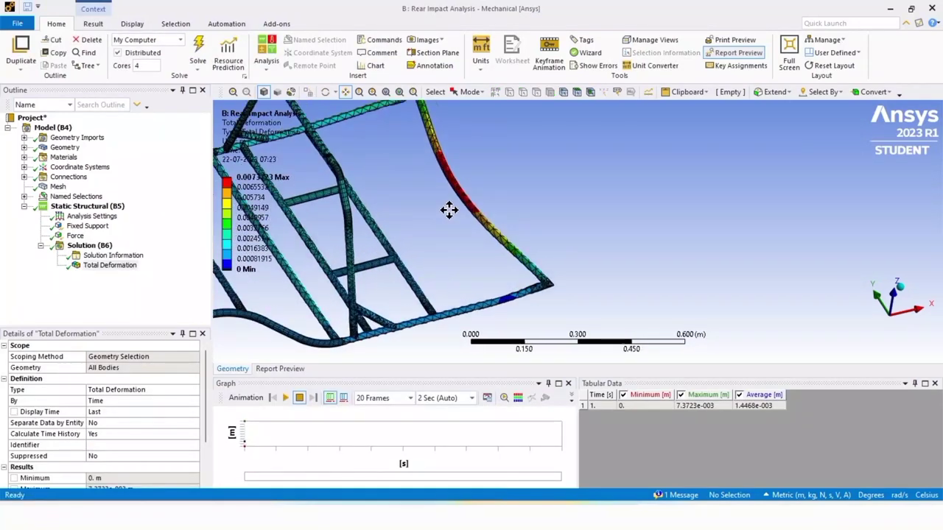
scroll(449, 210, down, 5)
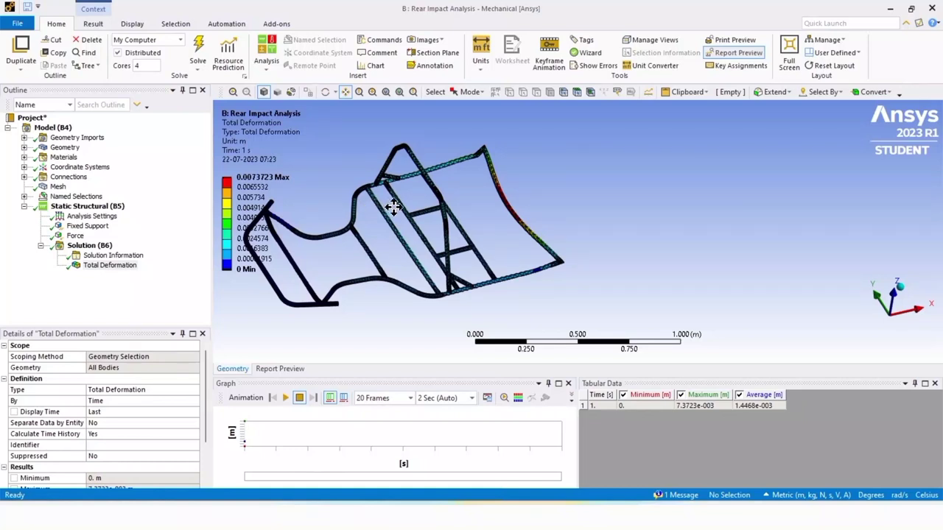
scroll(435, 185, up, 3)
scroll(438, 184, down, 3)
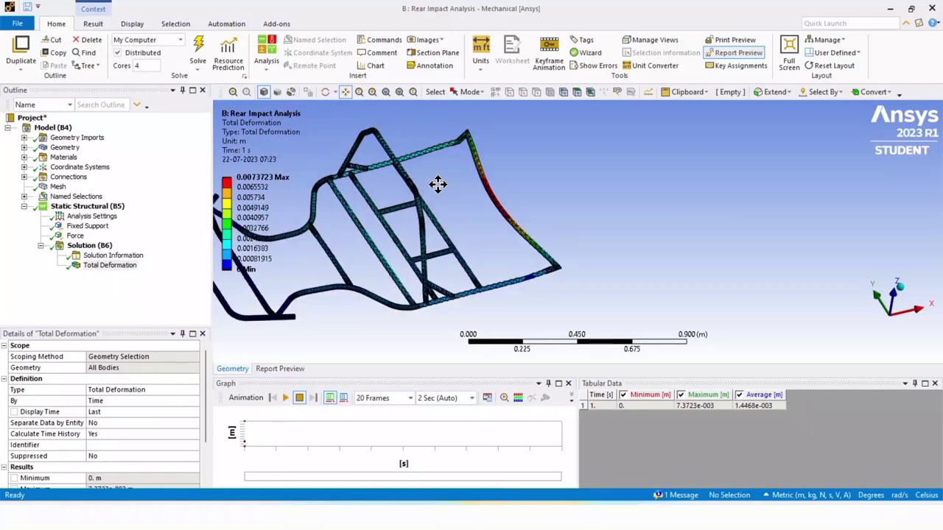
scroll(437, 184, up, 2)
scroll(438, 185, down, 2)
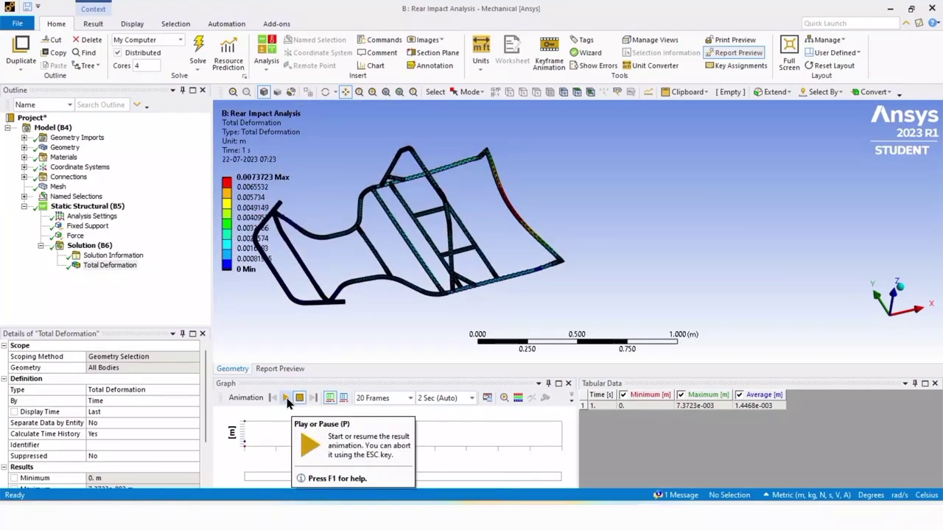
click(286, 398)
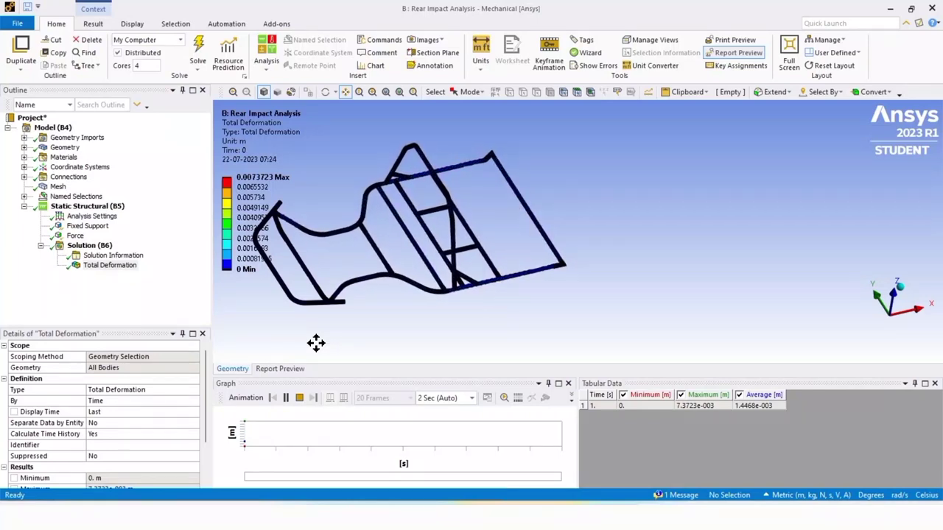
click(287, 398)
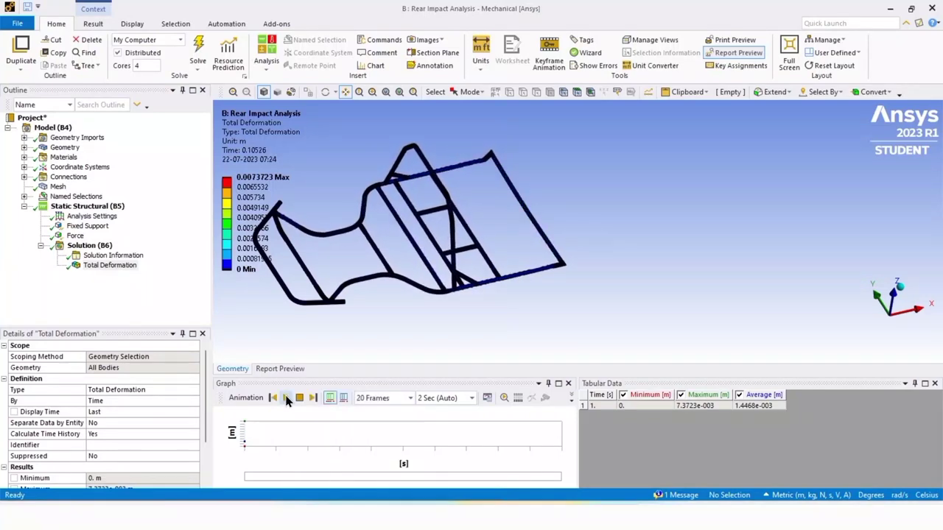
Step: Add an Equivalent (von-Mises) Stress result to the solution and evaluate all results
right_click(88, 247)
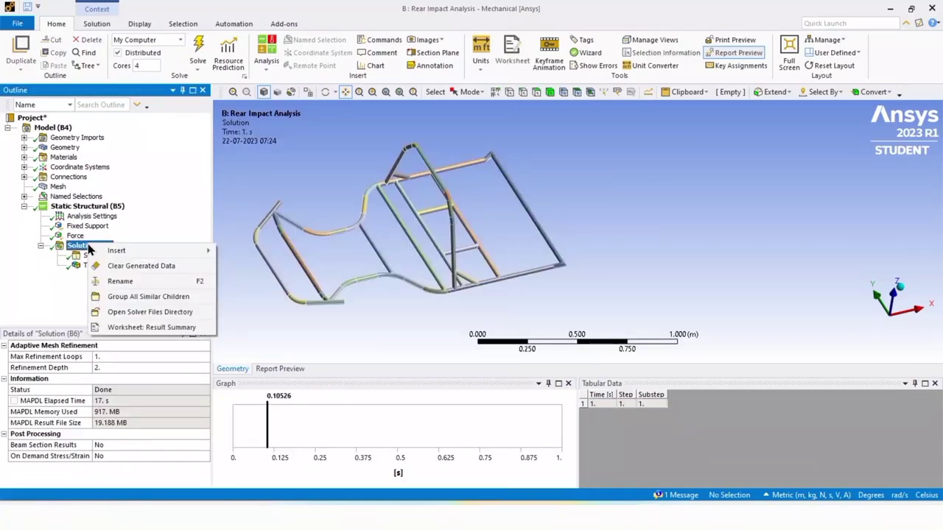
mouse_move(132, 250)
mouse_move(255, 283)
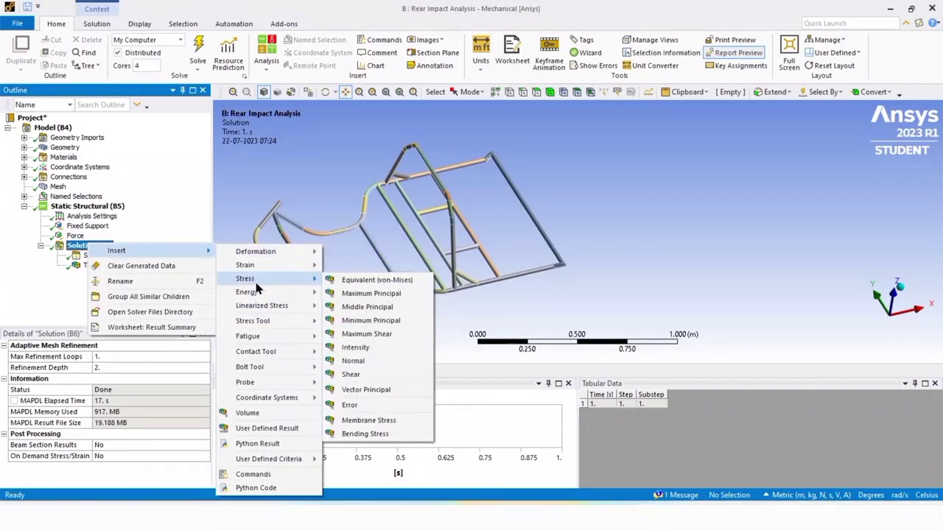
click(344, 279)
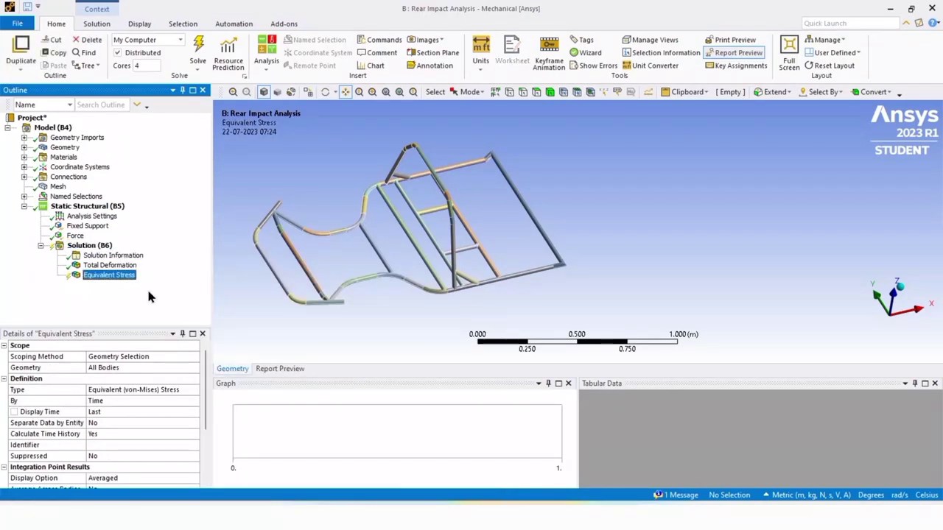
right_click(122, 278)
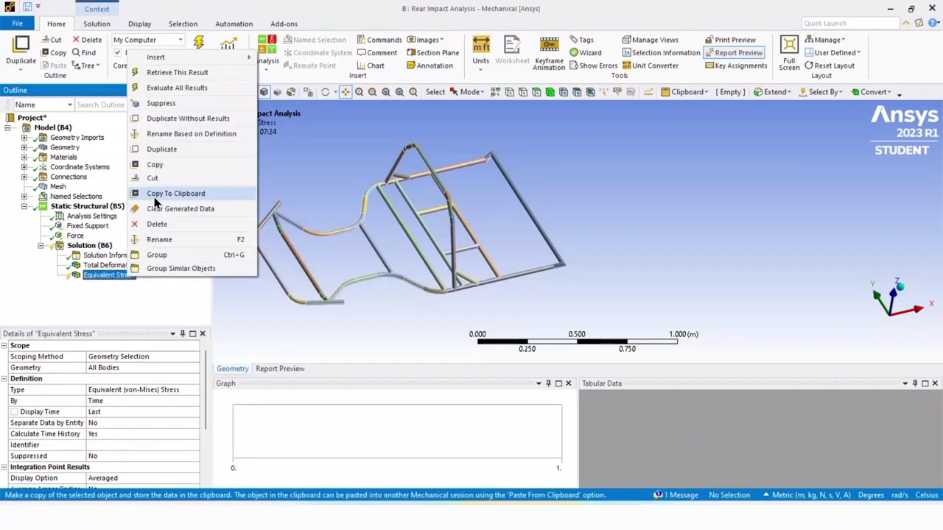
click(163, 88)
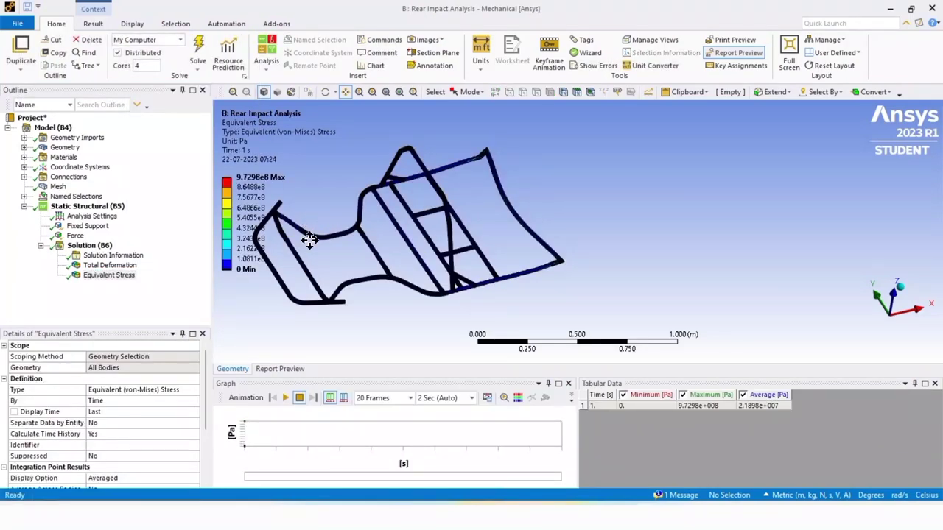
Step: Examine the equivalent stress contour on the rear of the chassis and play its animation, pausing it after viewing
scroll(414, 157, up, 3)
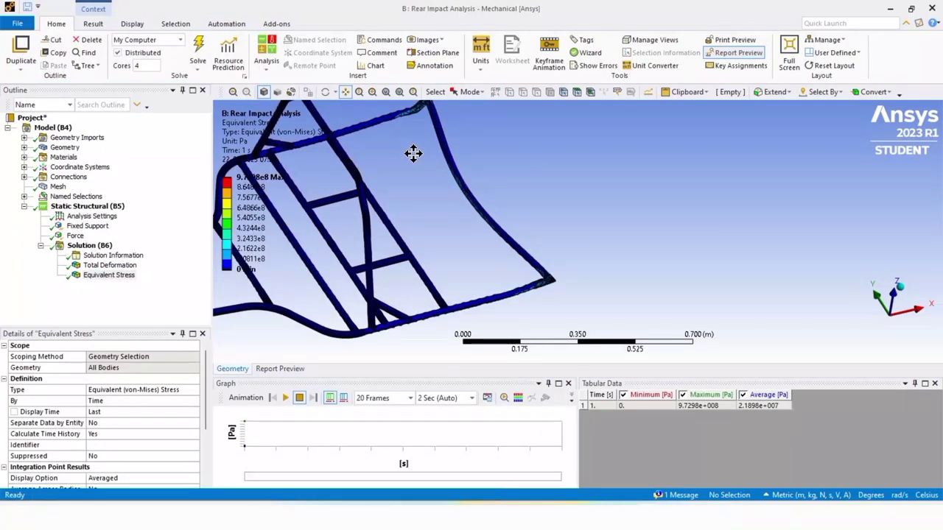
scroll(396, 123, up, 2)
scroll(396, 124, down, 4)
scroll(396, 125, up, 2)
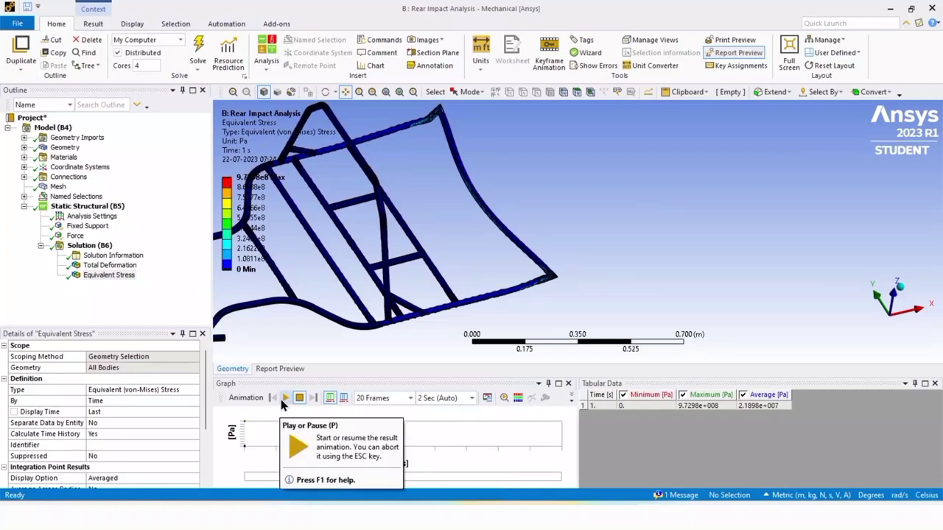
click(285, 399)
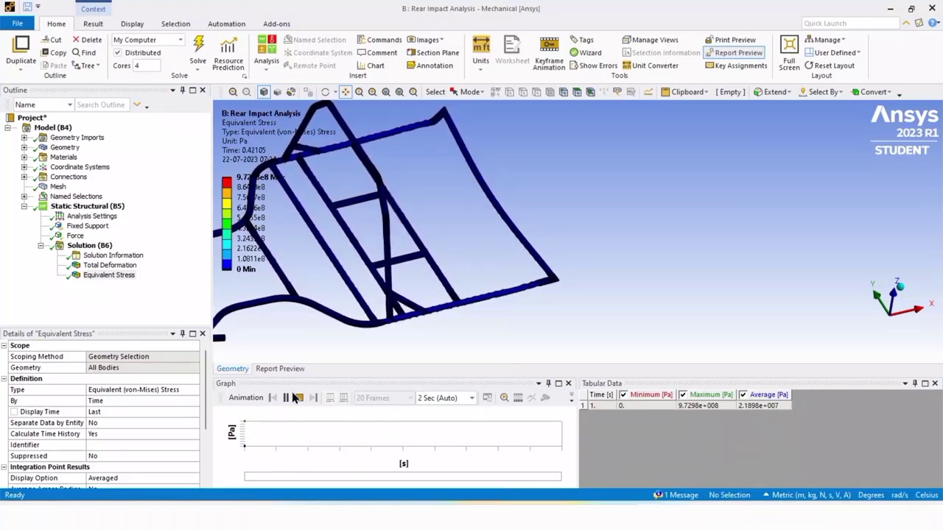
click(286, 398)
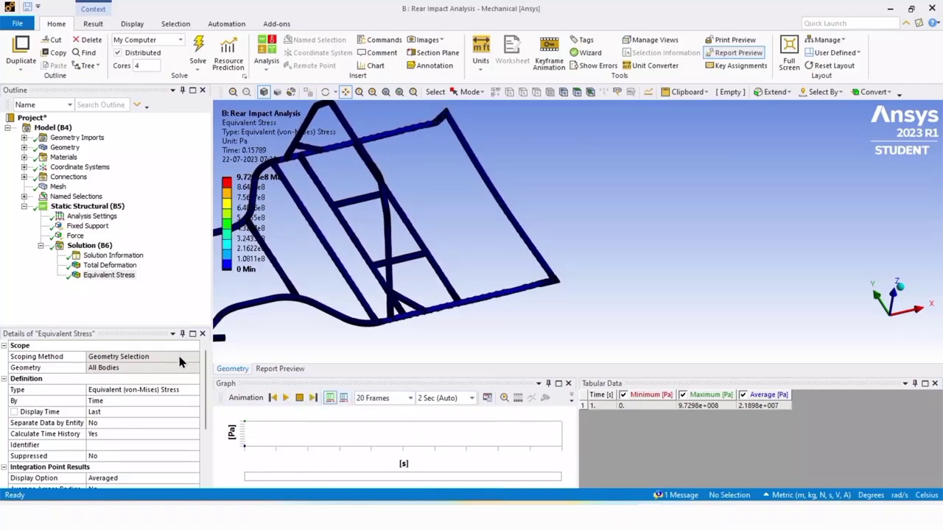
Step: Review the Total Deformation result on the whole chassis again and return to the project schematic in Workbench
click(114, 265)
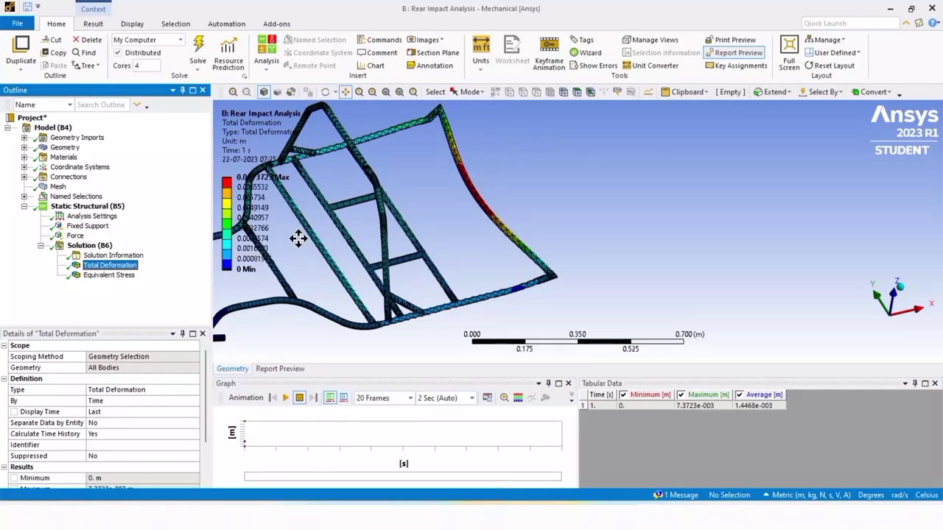
scroll(297, 238, up, 3)
scroll(331, 233, down, 5)
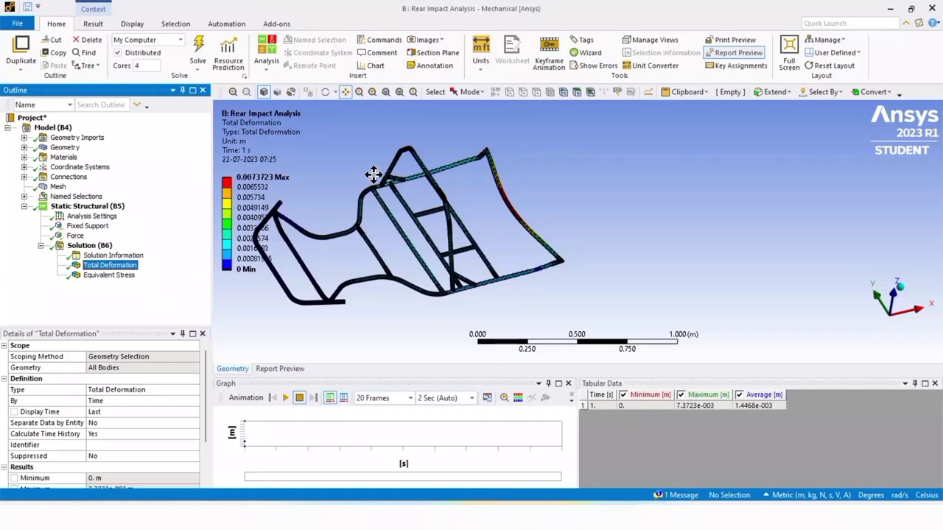
click(890, 8)
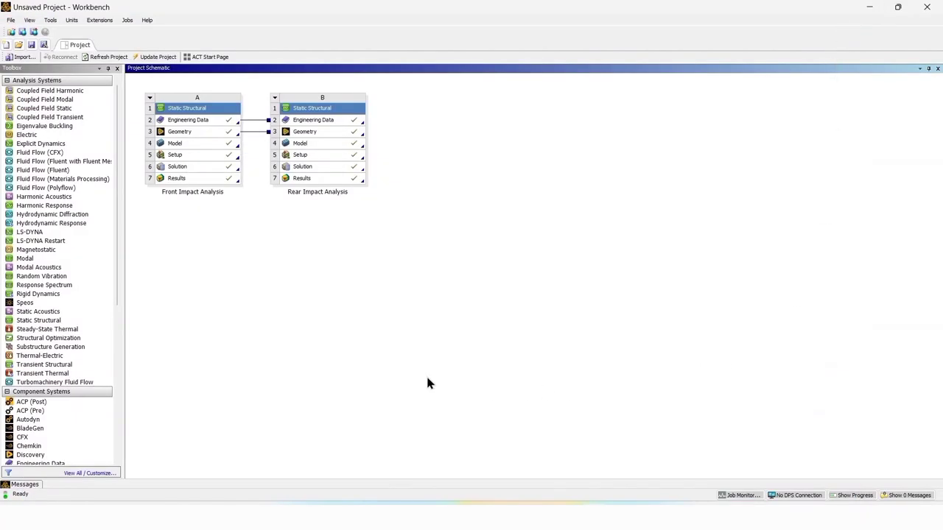